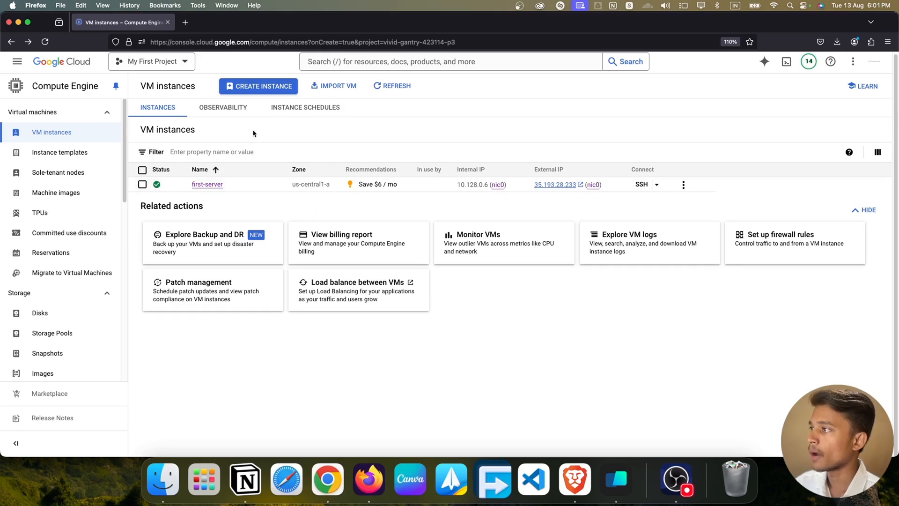
# Step: Start creating a new VM instance and name it custom-ssh-machine
pyautogui.click(251, 87)
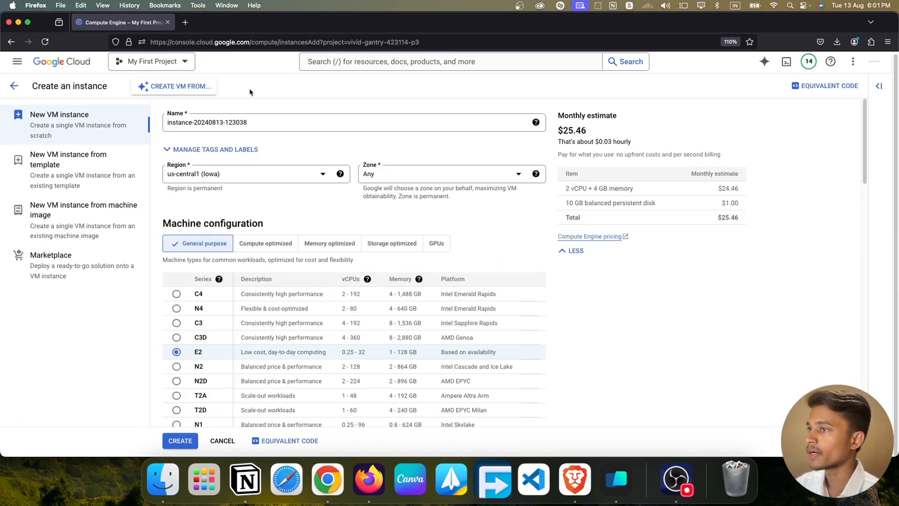
pyautogui.scroll(-5, 494, 142)
pyautogui.scroll(5, 494, 176)
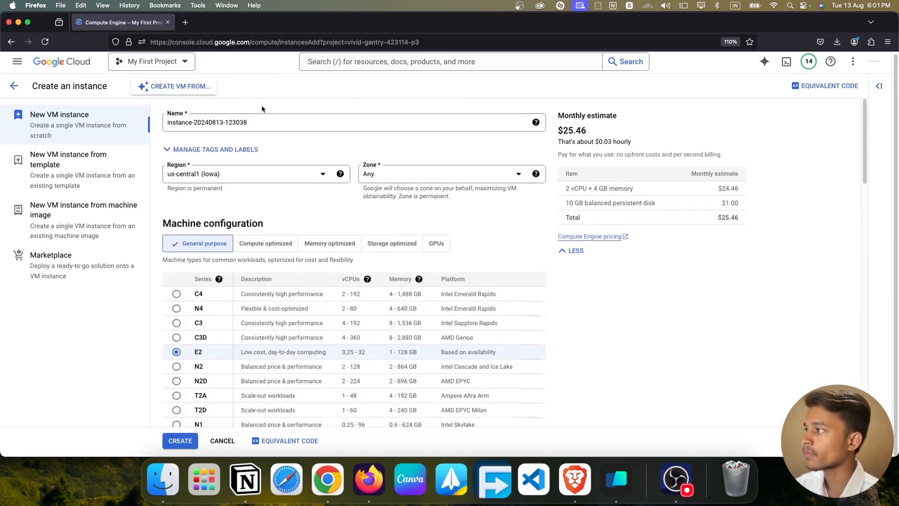
pyautogui.tripleClick(262, 130)
pyautogui.press('BackSpace')
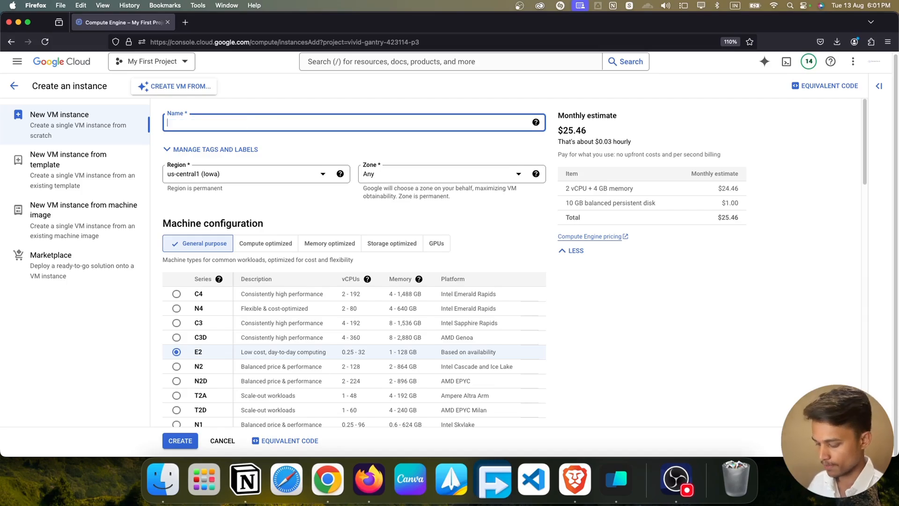
pyautogui.write('custom')
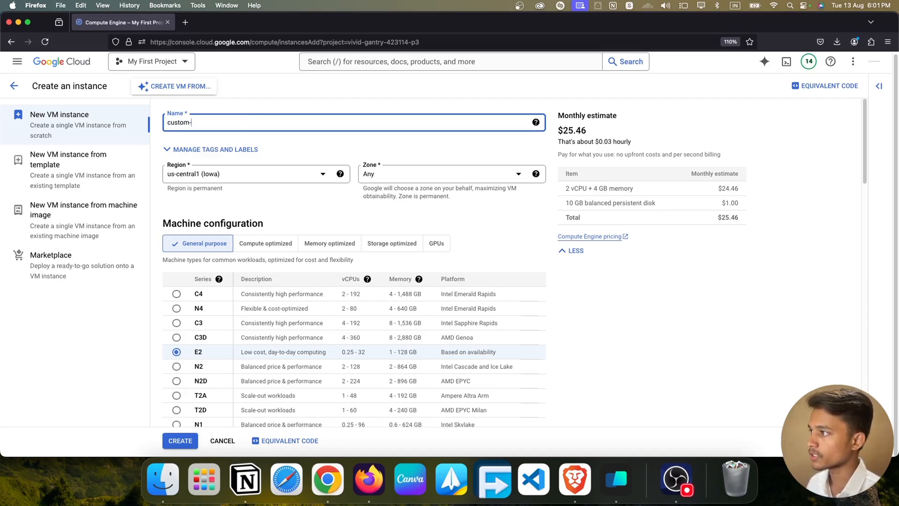
pyautogui.write('-ssh-')
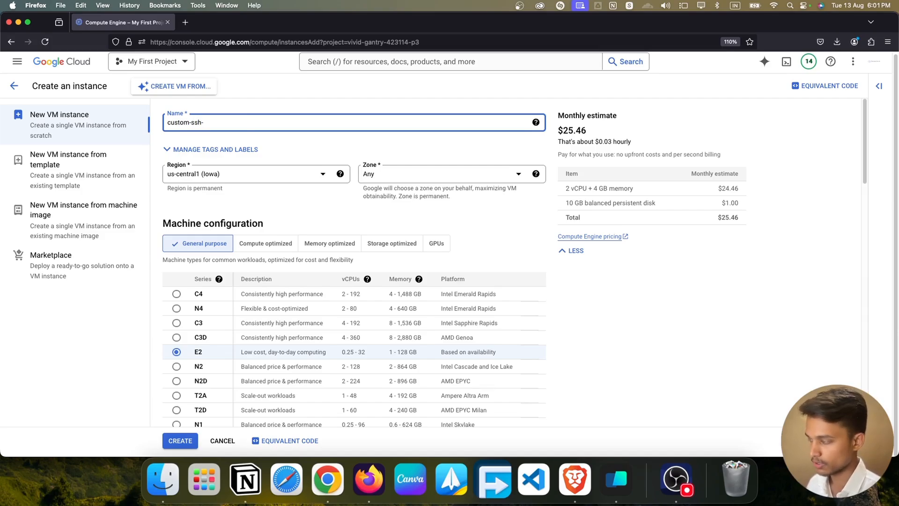
pyautogui.write('machine')
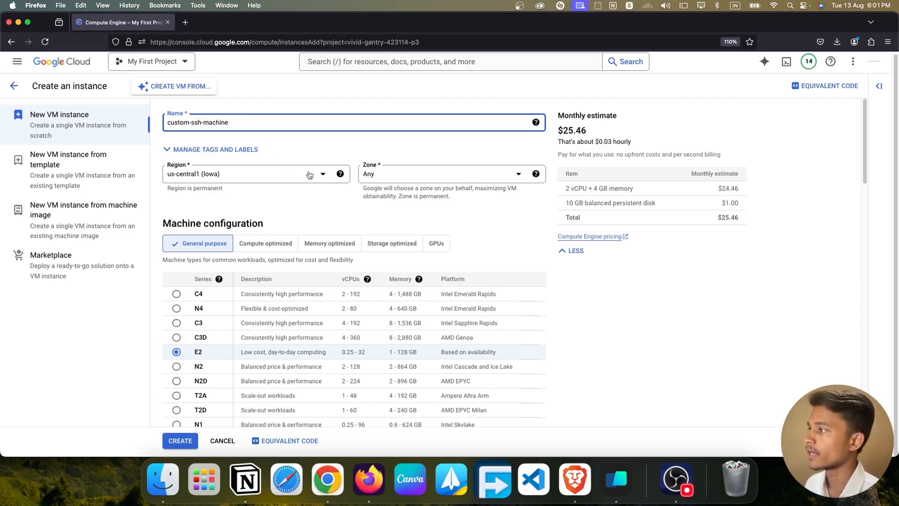
# Step: Set the instance's zone to us-central1-a and its machine type to the shared-core e2-micro preset
pyautogui.click(405, 176)
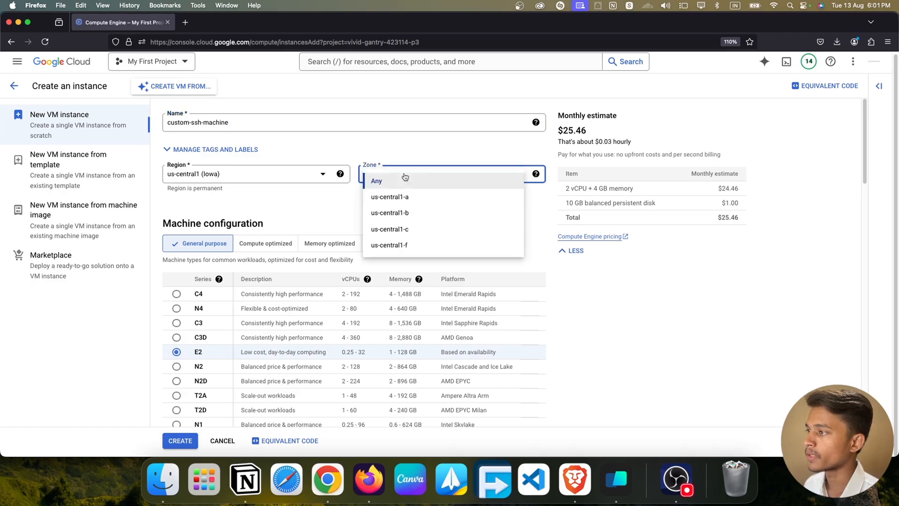
pyautogui.click(434, 201)
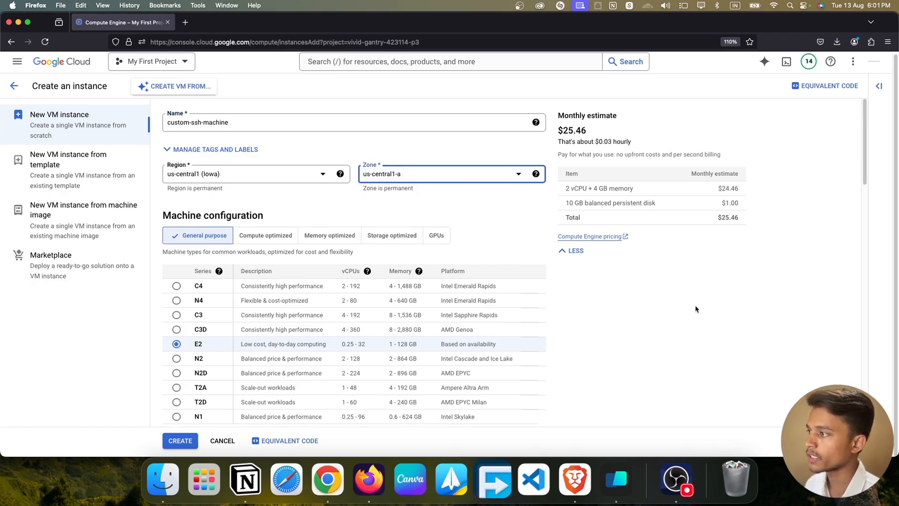
pyautogui.scroll(-3, 374, 253)
pyautogui.scroll(-3, 309, 211)
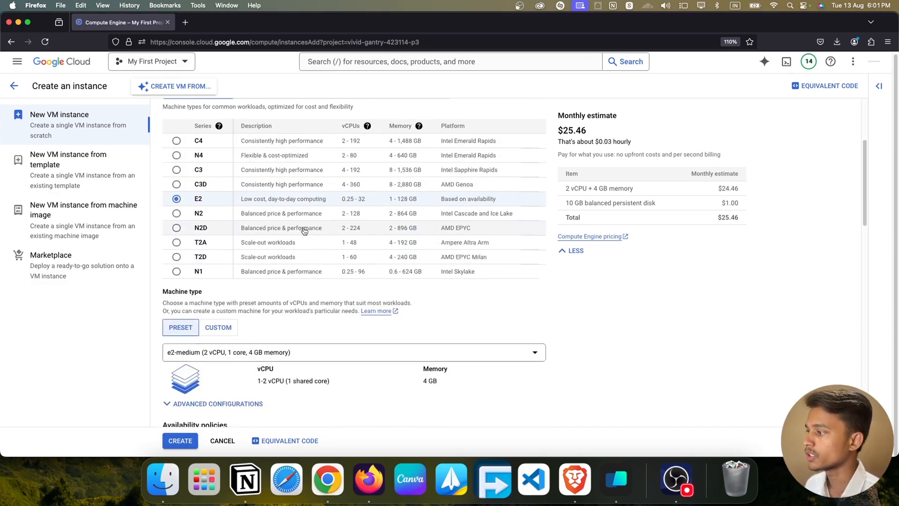
pyautogui.scroll(-2, 220, 299)
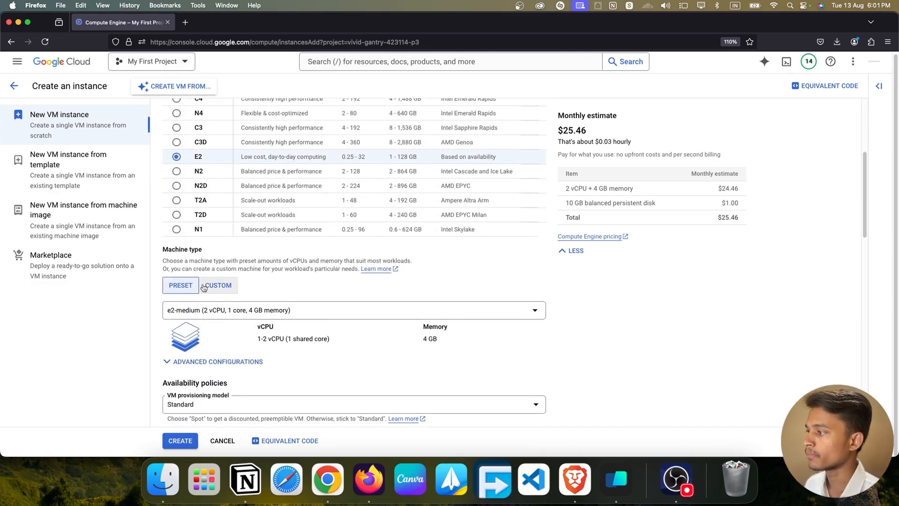
pyautogui.click(211, 311)
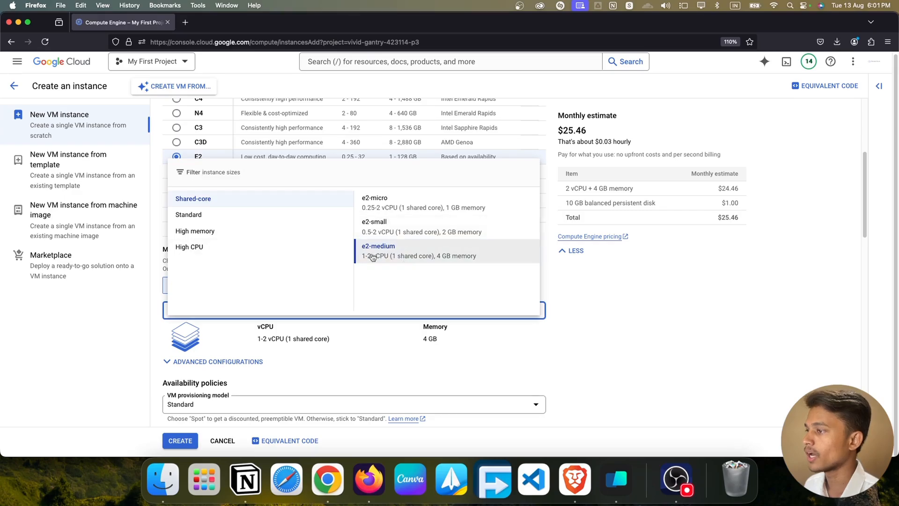
pyautogui.click(394, 201)
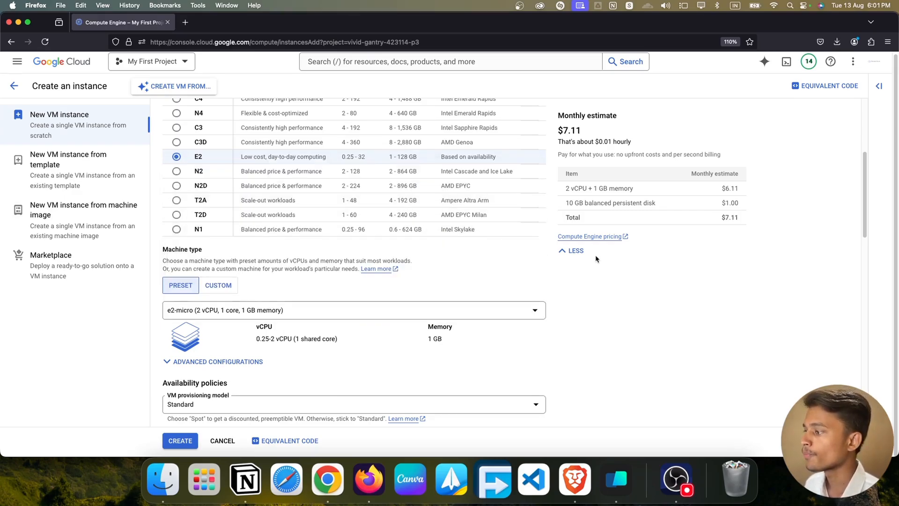
# Step: Open the boot disk settings for editing and change the operating system to Ubuntu
pyautogui.scroll(-3, 330, 246)
pyautogui.scroll(-4, 330, 246)
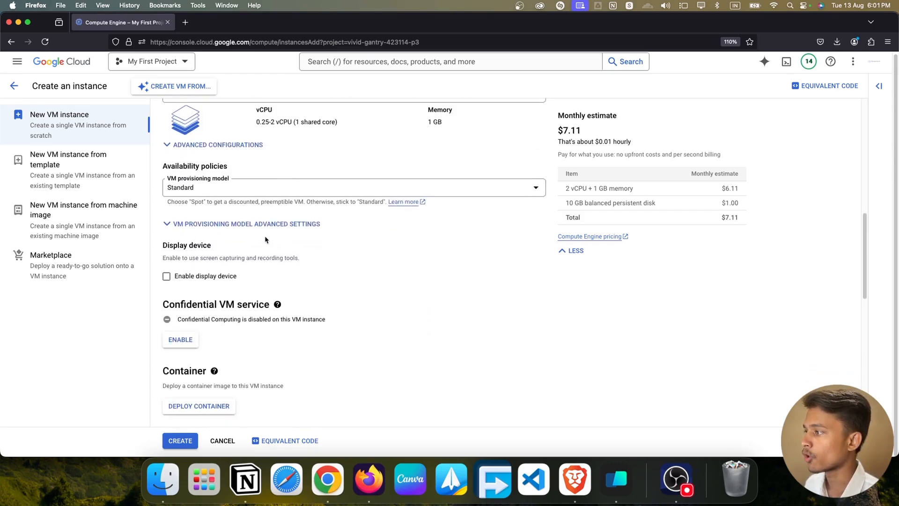
pyautogui.scroll(-1, 266, 199)
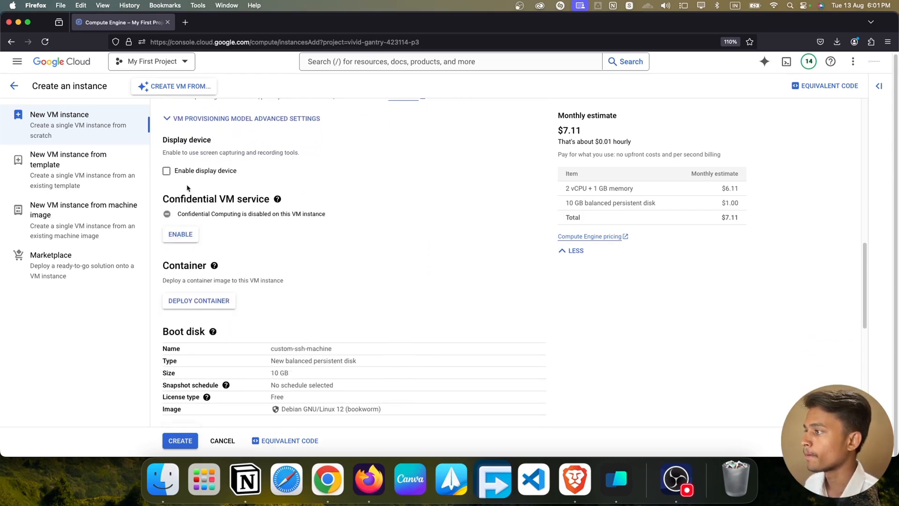
pyautogui.moveTo(275, 200)
pyautogui.click(361, 221)
pyautogui.scroll(-3, 290, 239)
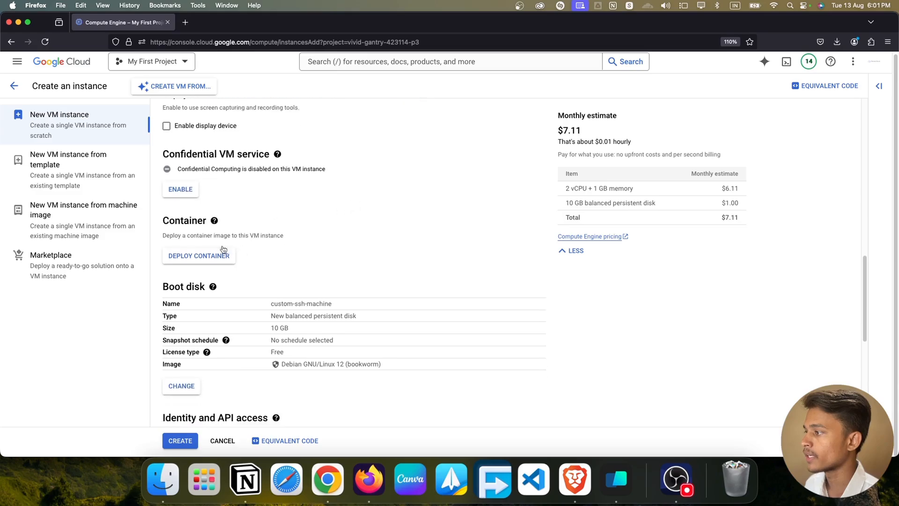
pyautogui.scroll(-1, 159, 271)
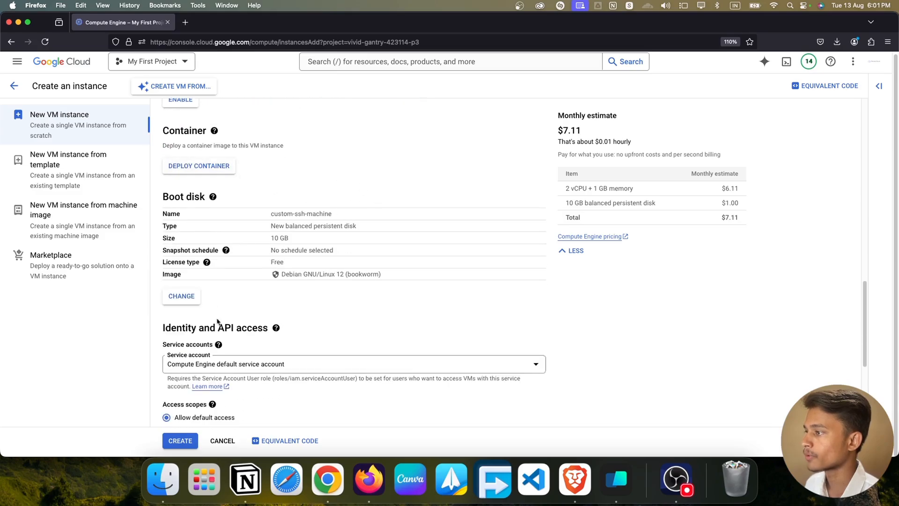
pyautogui.scroll(1, 183, 298)
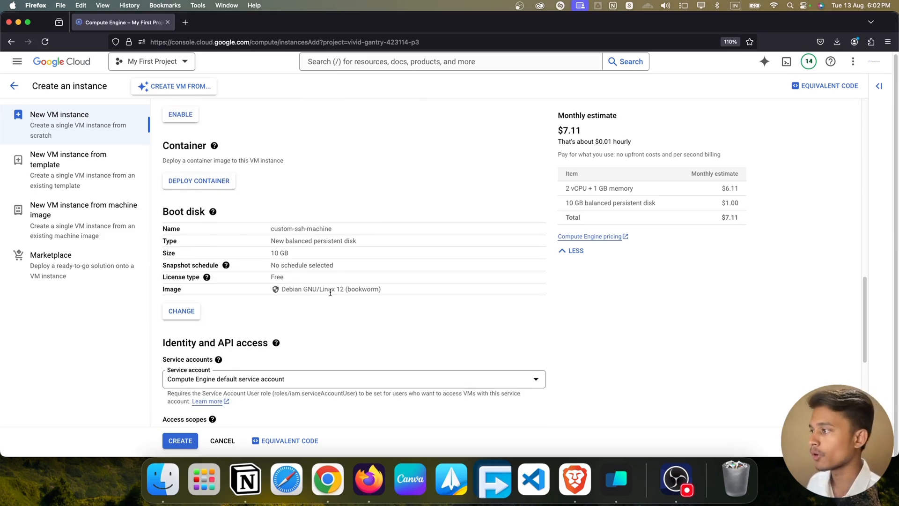
pyautogui.click(176, 314)
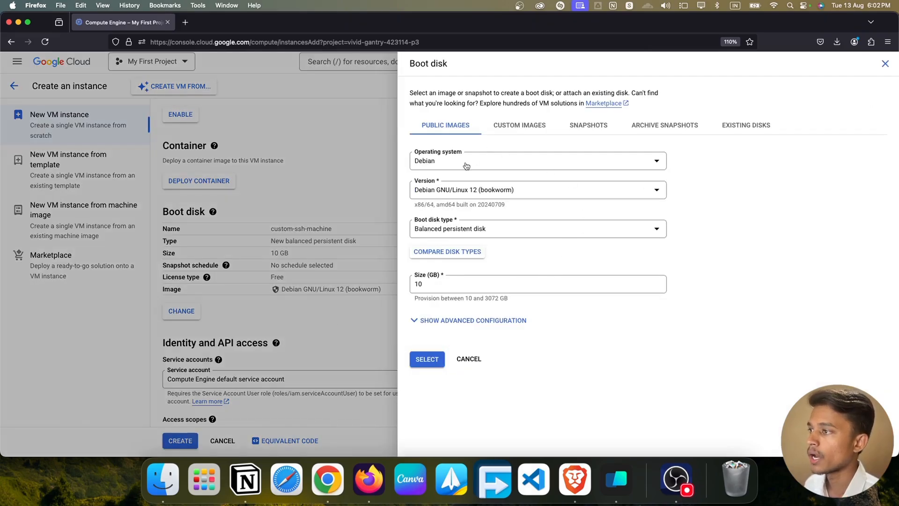
pyautogui.click(465, 162)
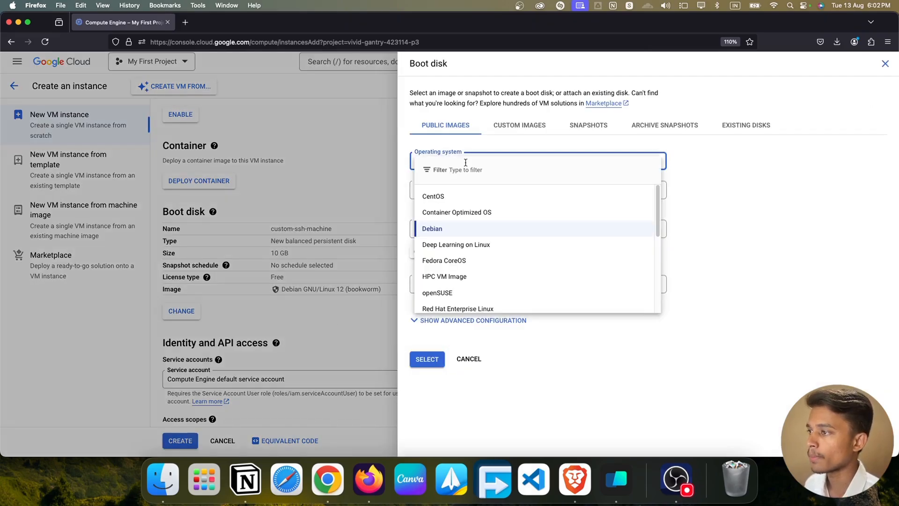
pyautogui.write('ubuntu')
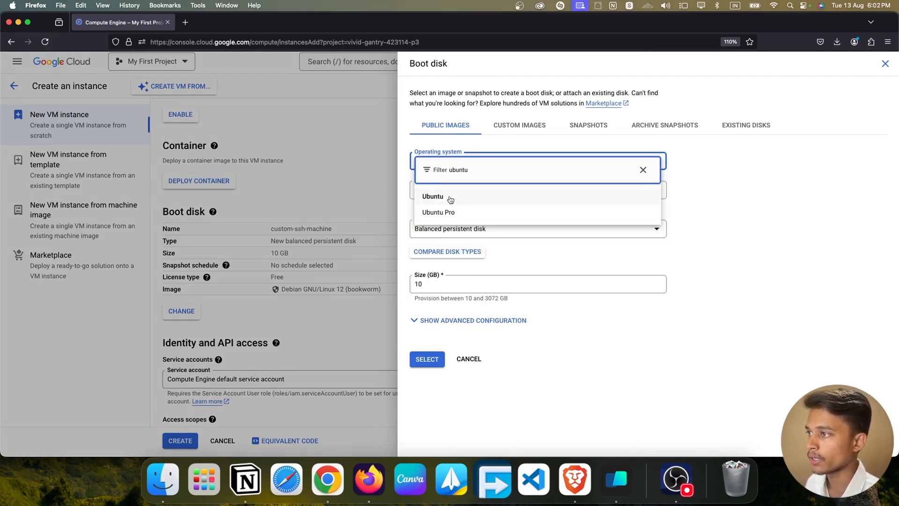
pyautogui.click(449, 200)
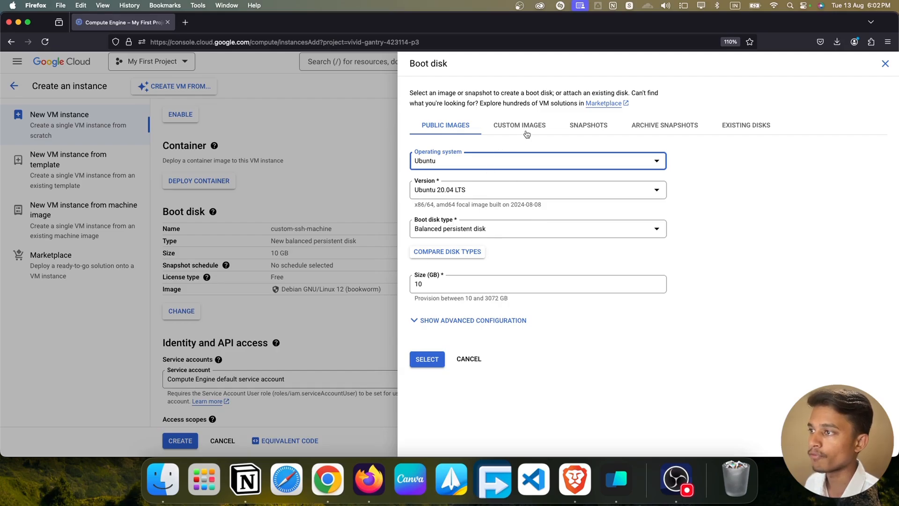
# Step: Show the boot disk's advanced configuration, and switch the deletion rule to Keep boot disk and back to Delete boot disk
pyautogui.click(469, 321)
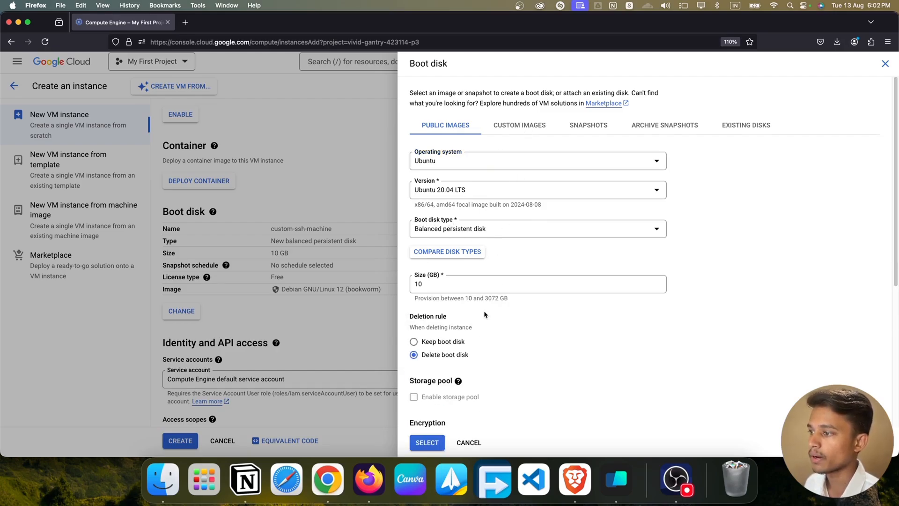
pyautogui.scroll(-5, 480, 257)
pyautogui.scroll(5, 474, 234)
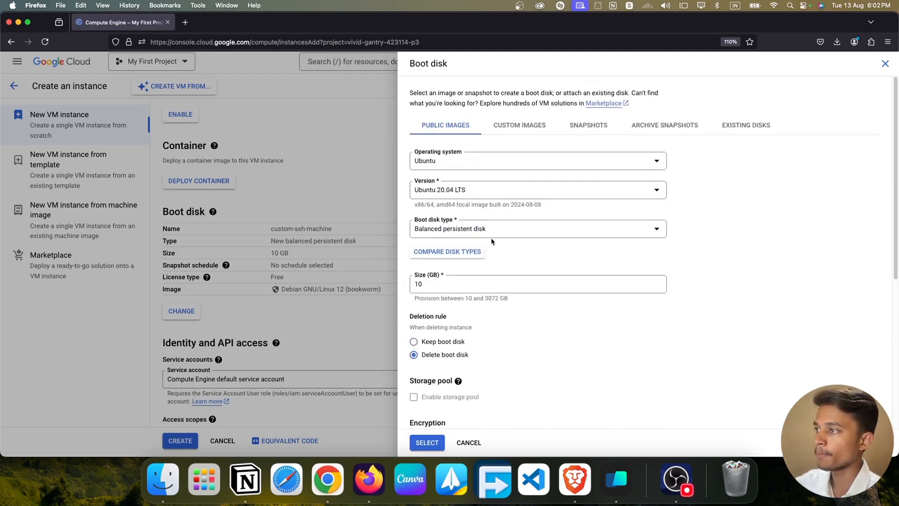
pyautogui.scroll(-3, 471, 178)
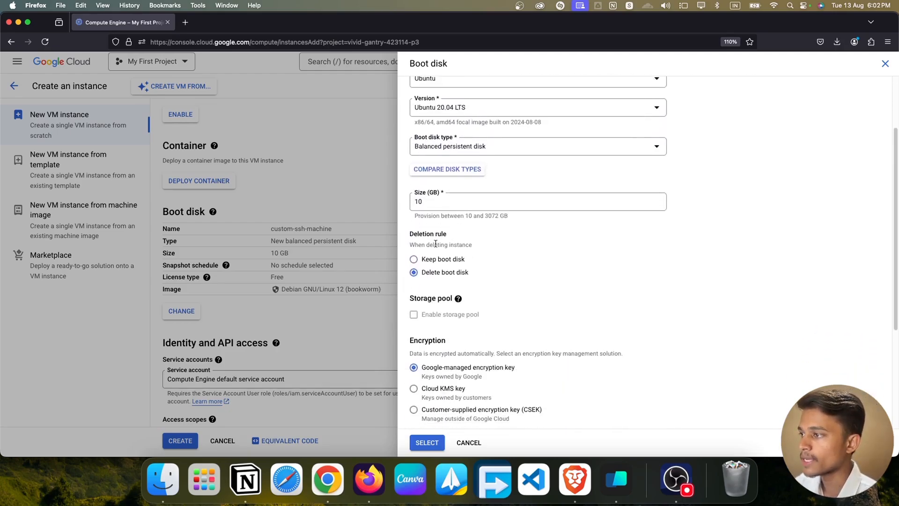
pyautogui.moveTo(410, 237); pyautogui.dragTo(449, 239)
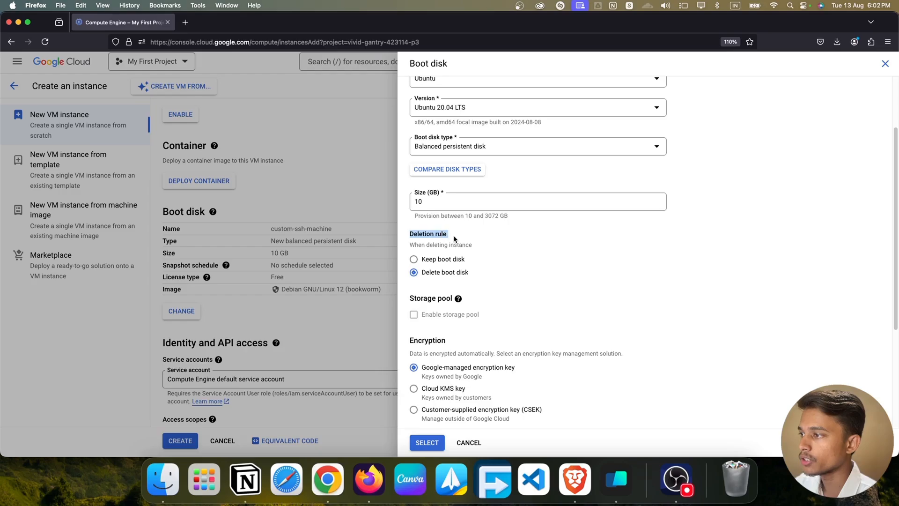
pyautogui.doubleClick(412, 244)
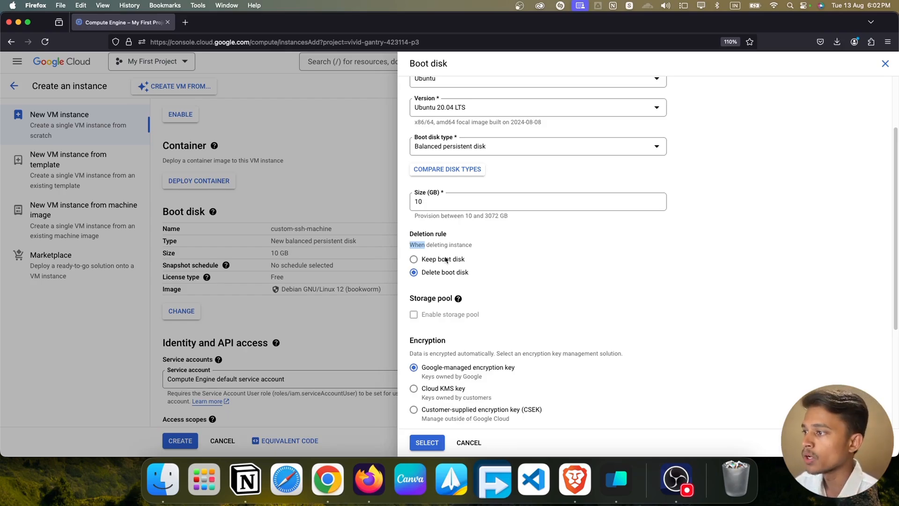
pyautogui.click(433, 264)
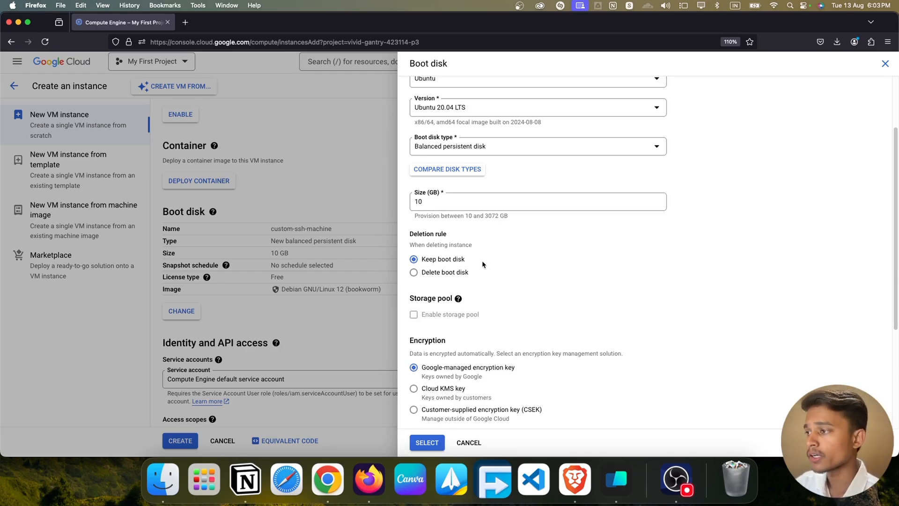
pyautogui.click(451, 276)
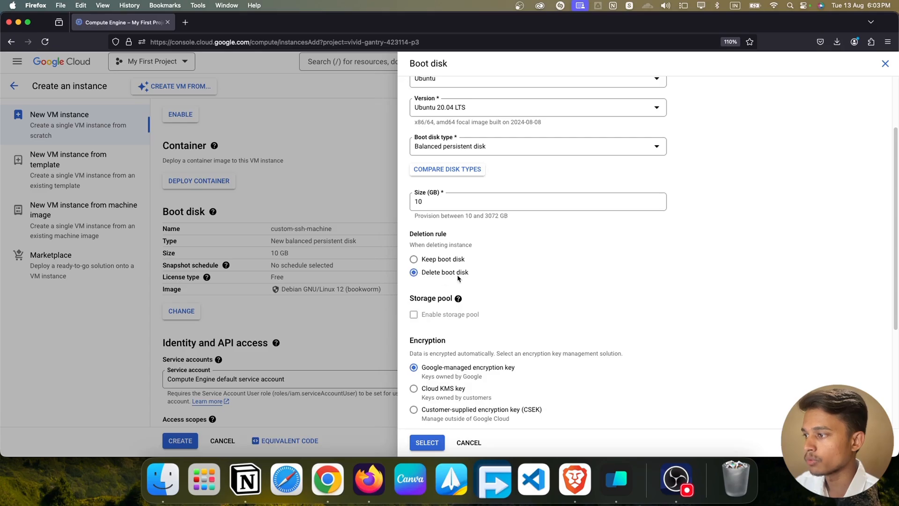
# Step: Switch the boot disk's encryption to Cloud KMS key and back to Google-managed encryption key
pyautogui.scroll(-3, 457, 277)
pyautogui.scroll(-1, 458, 278)
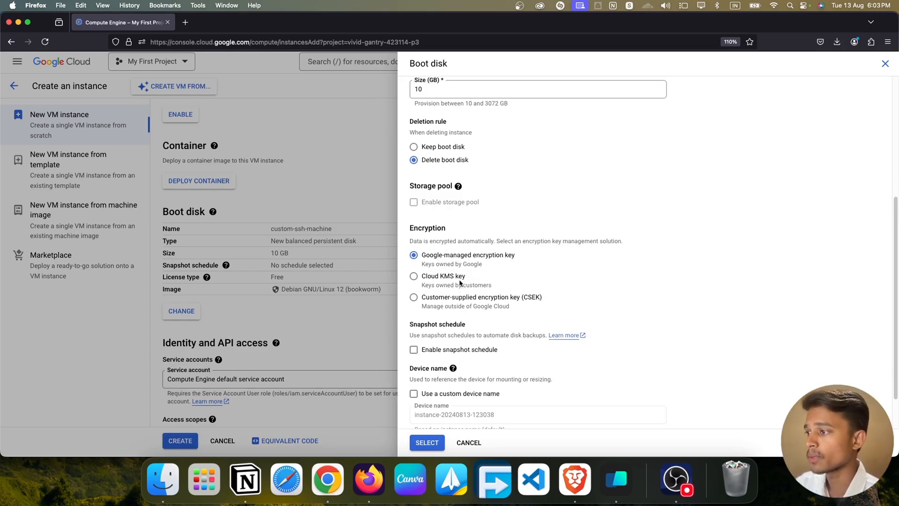
pyautogui.click(460, 283)
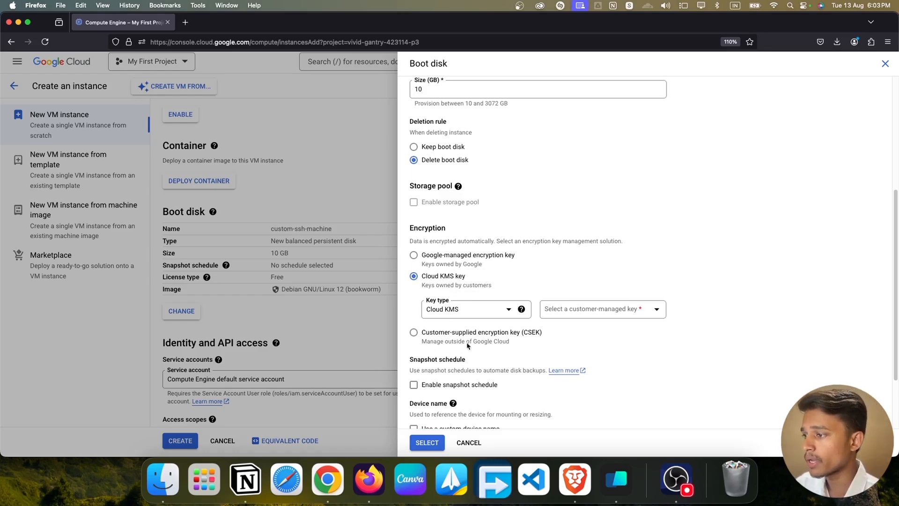
pyautogui.click(414, 255)
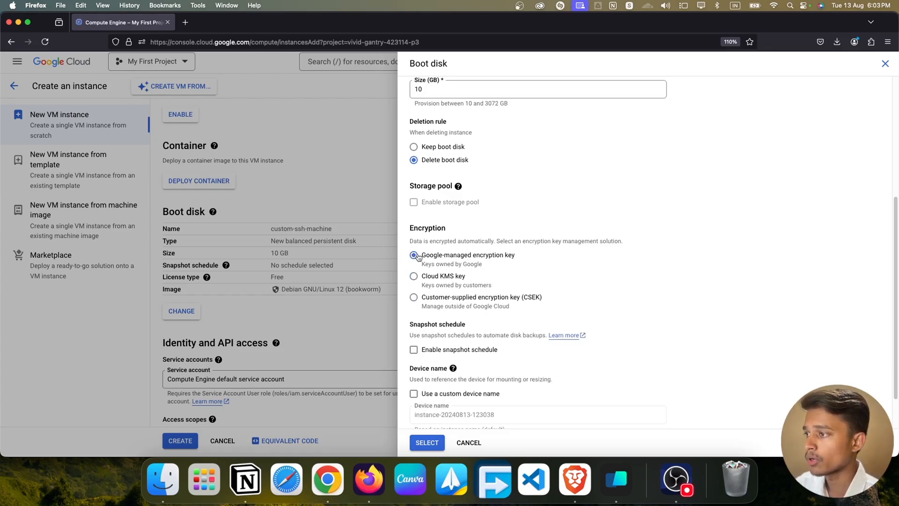
pyautogui.scroll(-2, 608, 263)
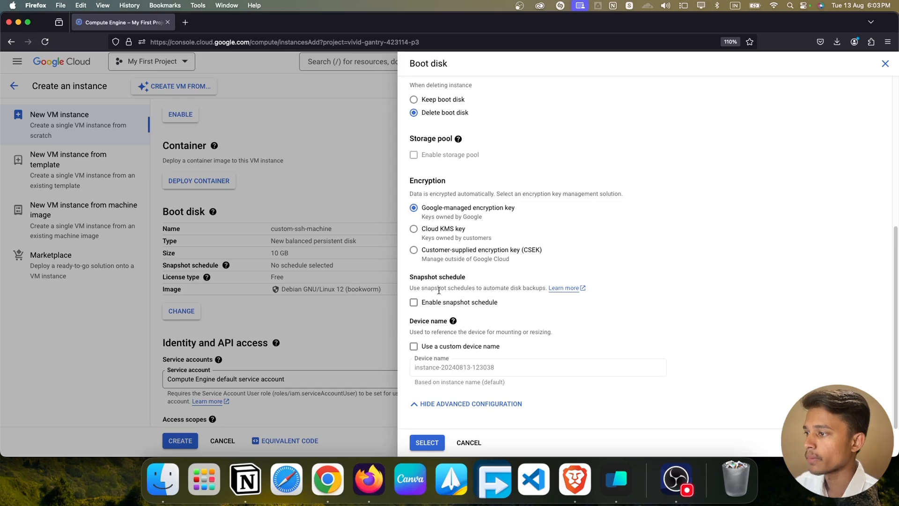
pyautogui.scroll(1, 520, 376)
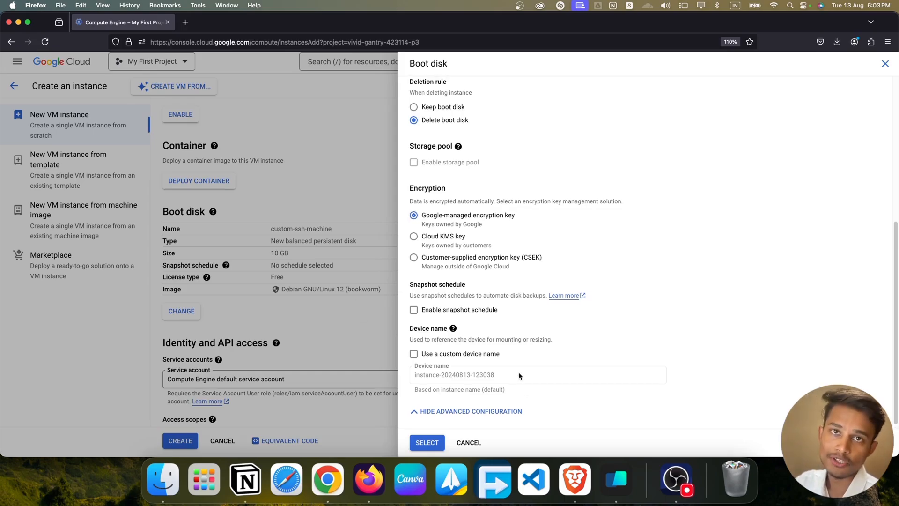
# Step: Look through the other boot disk sources: custom images, snapshots, archive snapshots and existing disks
pyautogui.scroll(5, 518, 374)
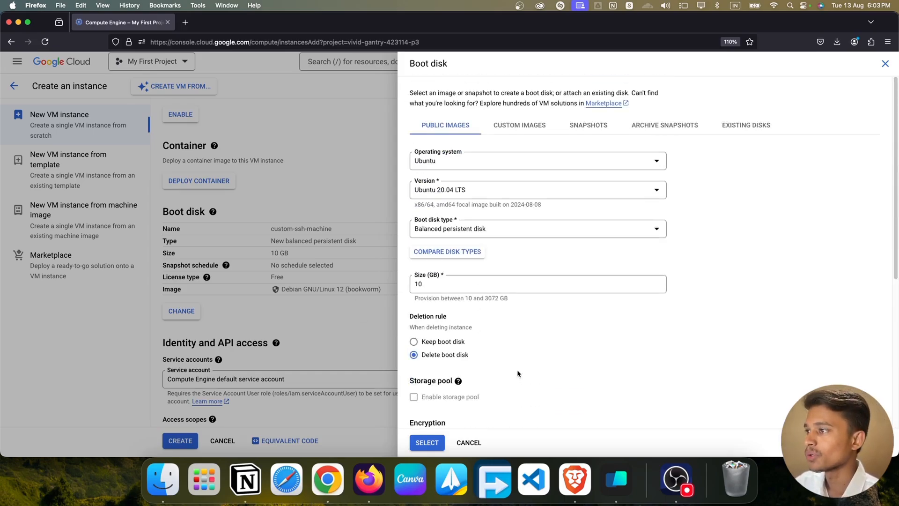
pyautogui.click(506, 125)
pyautogui.click(577, 126)
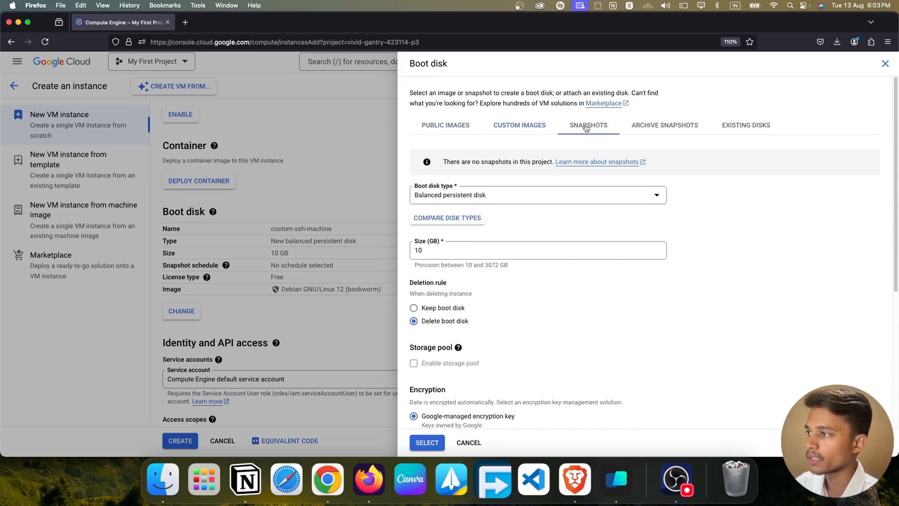
pyautogui.click(651, 127)
pyautogui.click(725, 129)
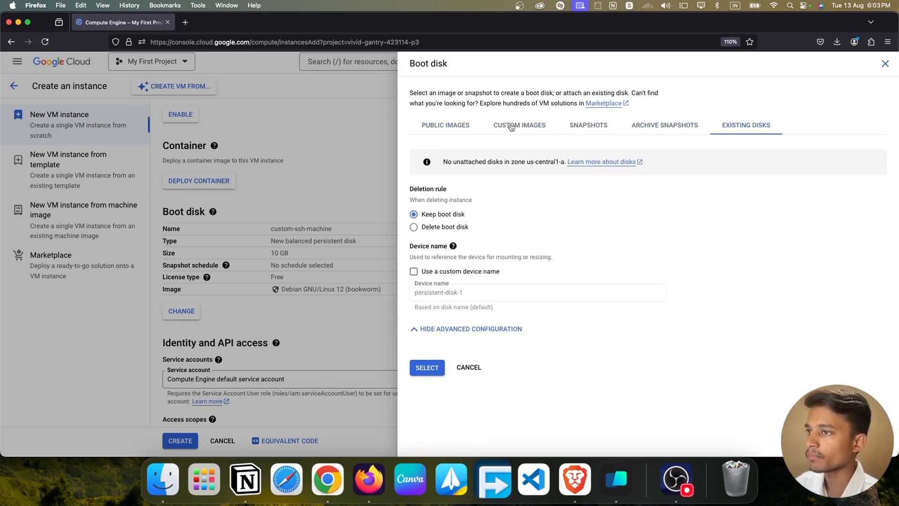
# Step: Return to the public images and apply the Ubuntu 20.04 LTS boot disk with a 10 GB balanced persistent disk
pyautogui.click(457, 126)
pyautogui.scroll(-3, 461, 295)
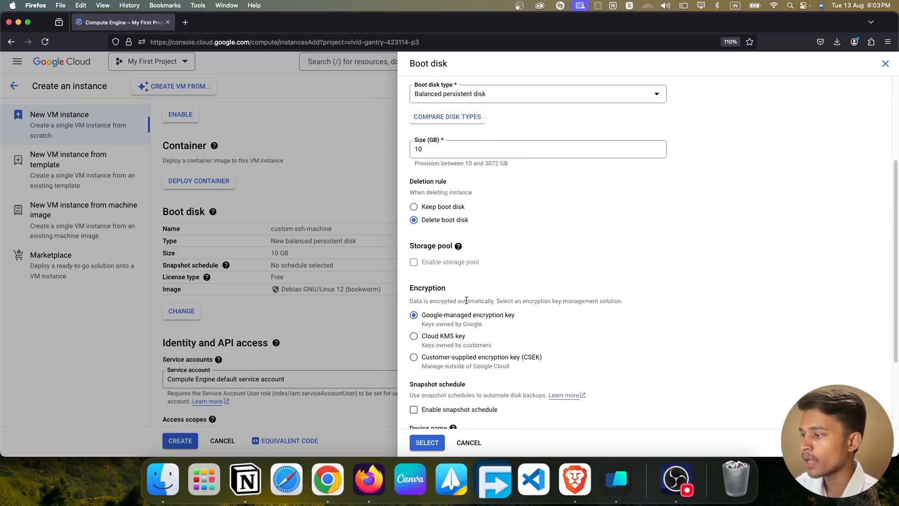
pyautogui.click(433, 440)
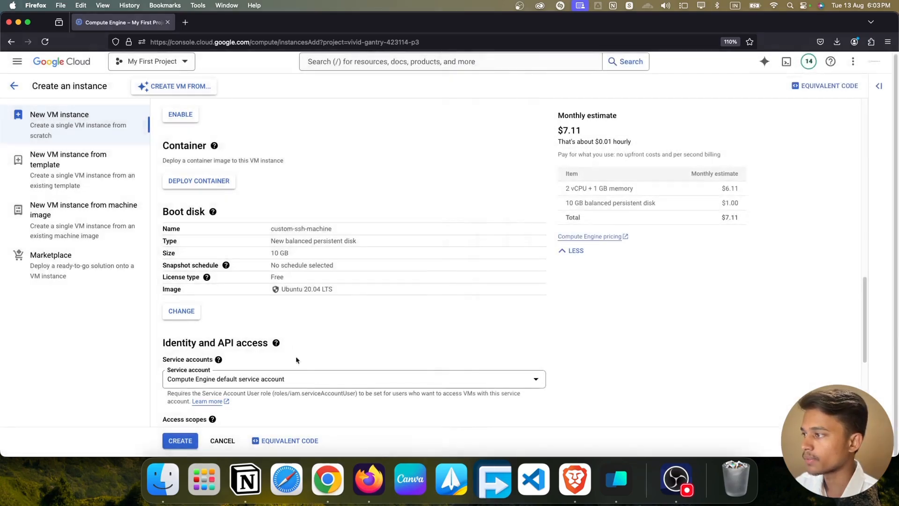
# Step: Check the available service accounts under Identity and API access, keeping the Compute Engine default service account
pyautogui.scroll(-2, 399, 305)
pyautogui.scroll(-2, 399, 305)
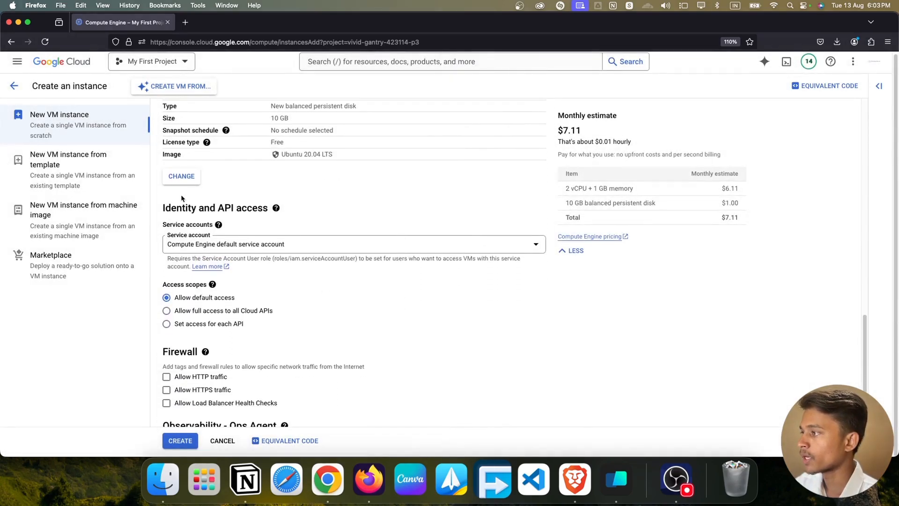
pyautogui.click(281, 245)
pyautogui.click(561, 307)
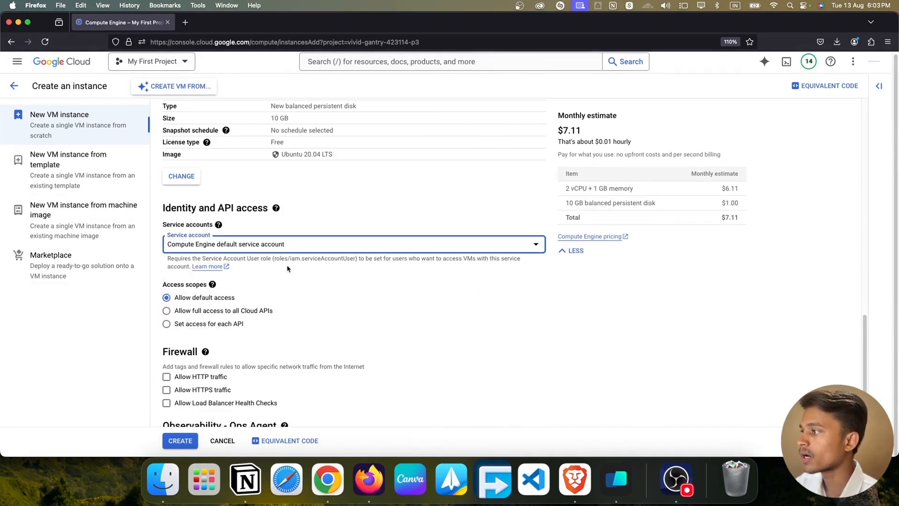
# Step: Allow HTTP and HTTPS traffic in the instance's firewall settings
pyautogui.scroll(-1, 237, 255)
pyautogui.scroll(-2, 238, 254)
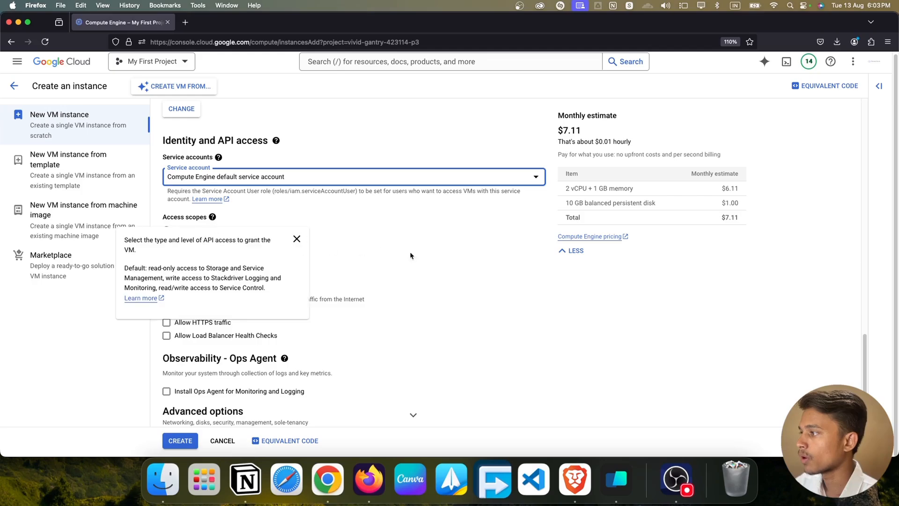
pyautogui.scroll(-1, 285, 241)
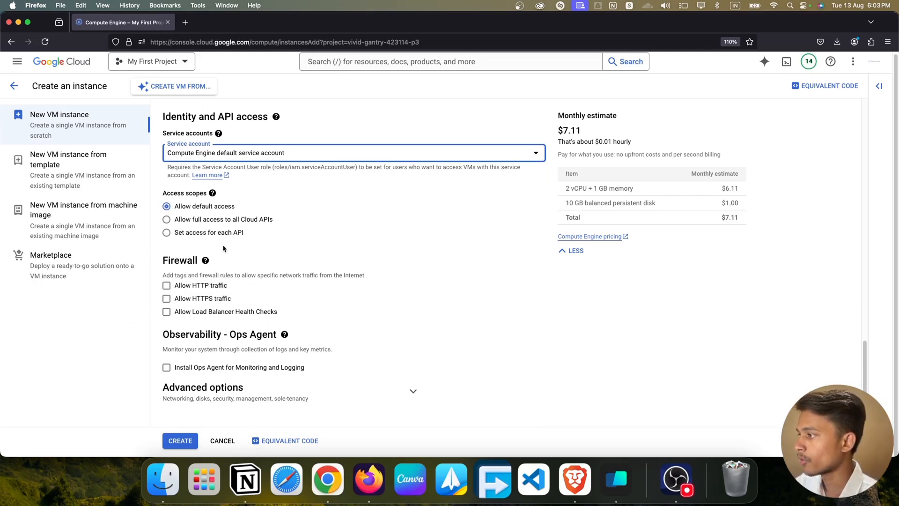
pyautogui.click(211, 286)
pyautogui.click(210, 298)
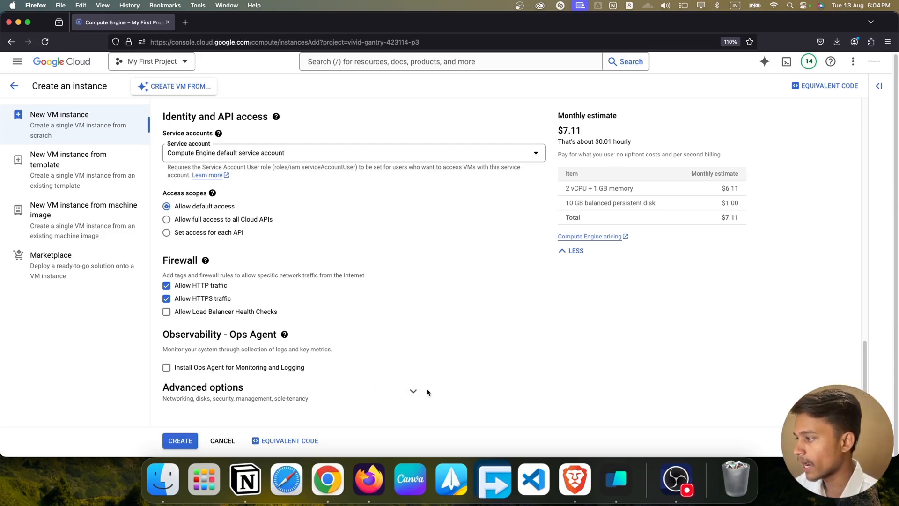
# Step: Expand the advanced security options and show the VM access management settings for SSH keys
pyautogui.click(412, 392)
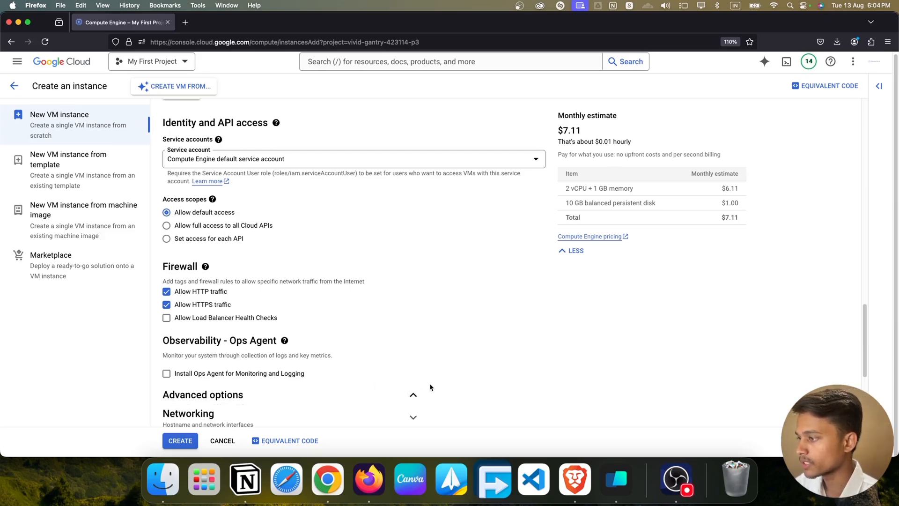
pyautogui.scroll(-5, 430, 387)
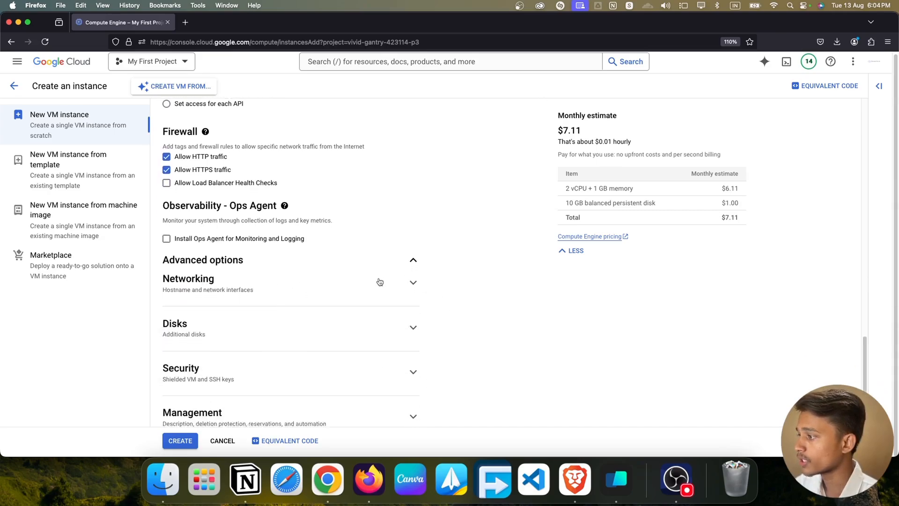
pyautogui.scroll(-3, 379, 282)
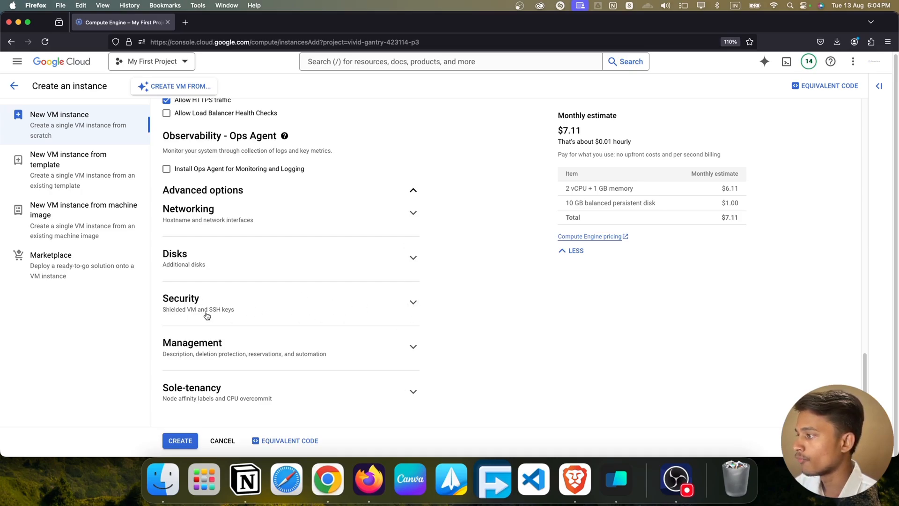
pyautogui.click(413, 305)
pyautogui.scroll(-4, 412, 305)
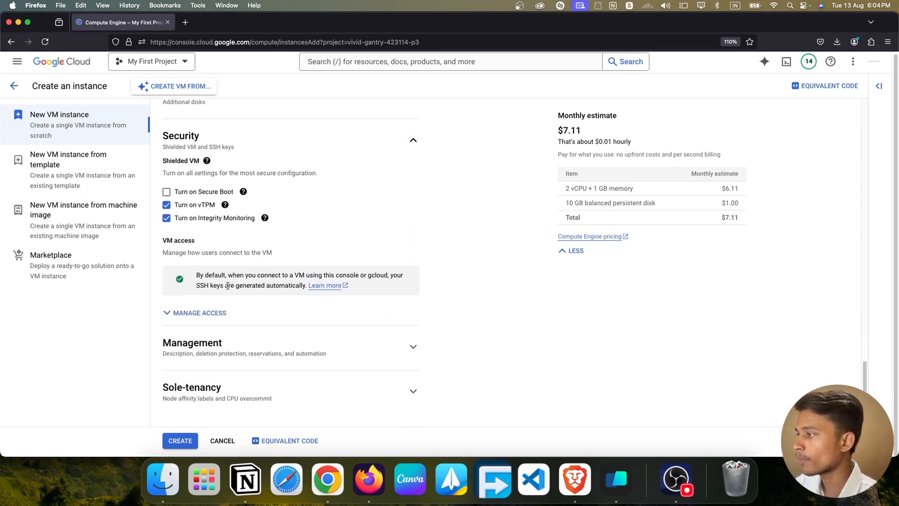
pyautogui.click(196, 315)
pyautogui.scroll(-3, 202, 315)
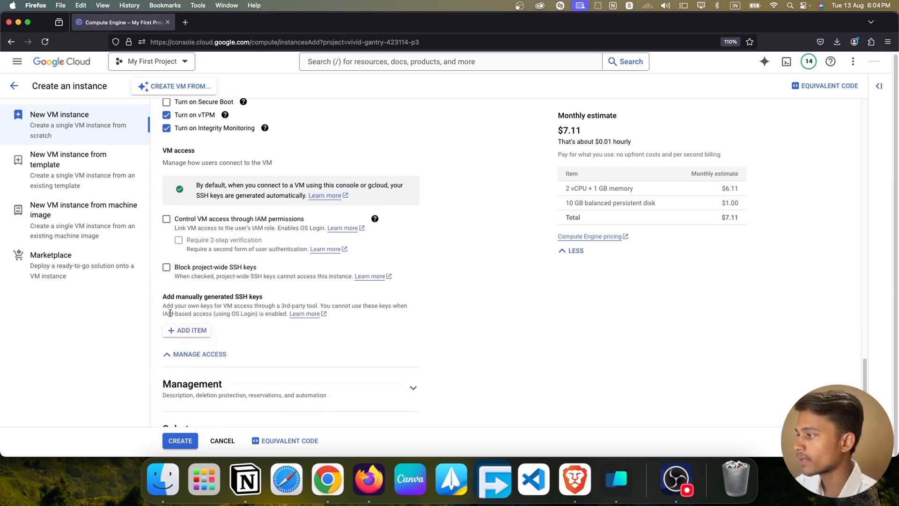
# Step: Consult the documentation on manually generated SSH keys for the required key format, then close it and return to the instance form
pyautogui.moveTo(162, 297); pyautogui.dragTo(267, 299)
pyautogui.click(266, 299)
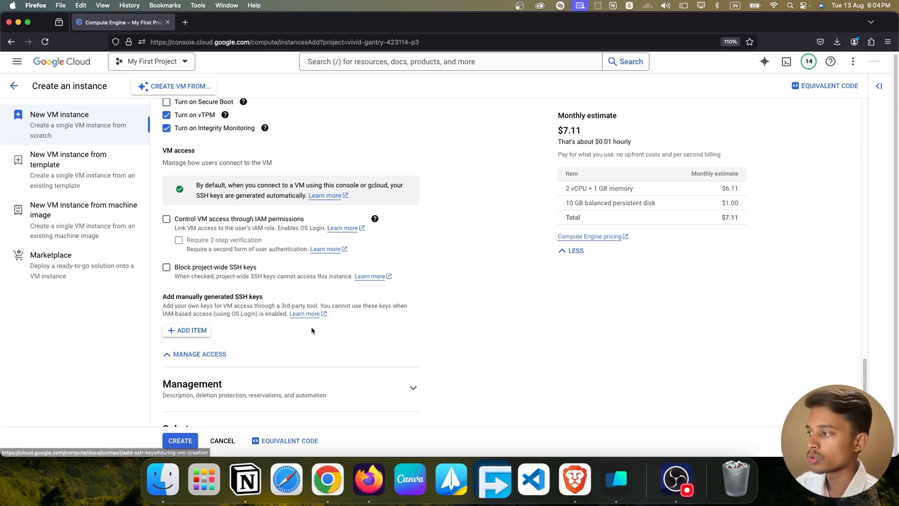
pyautogui.click(297, 314)
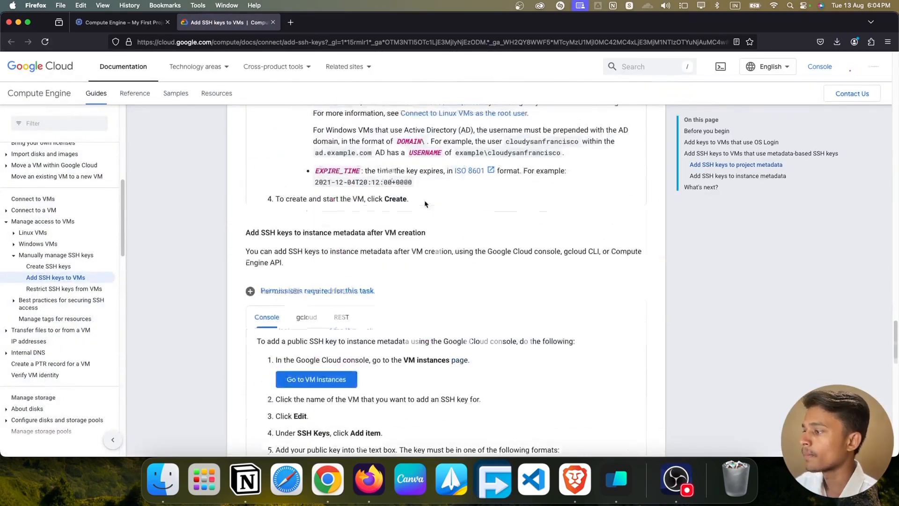
pyautogui.scroll(2, 425, 204)
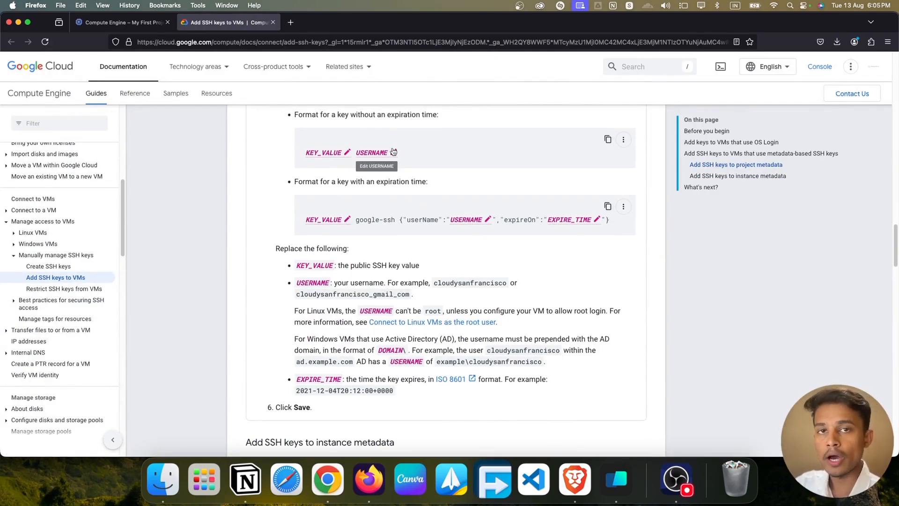
pyautogui.click(123, 22)
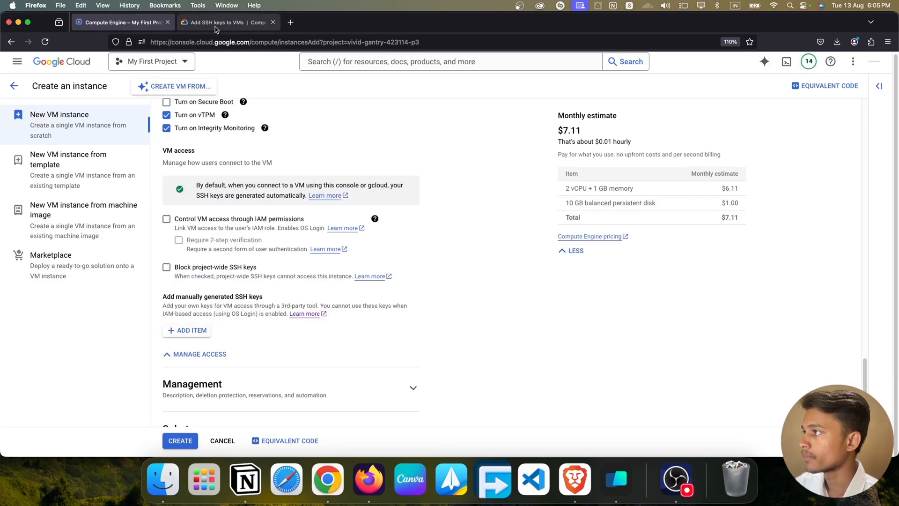
pyautogui.click(273, 22)
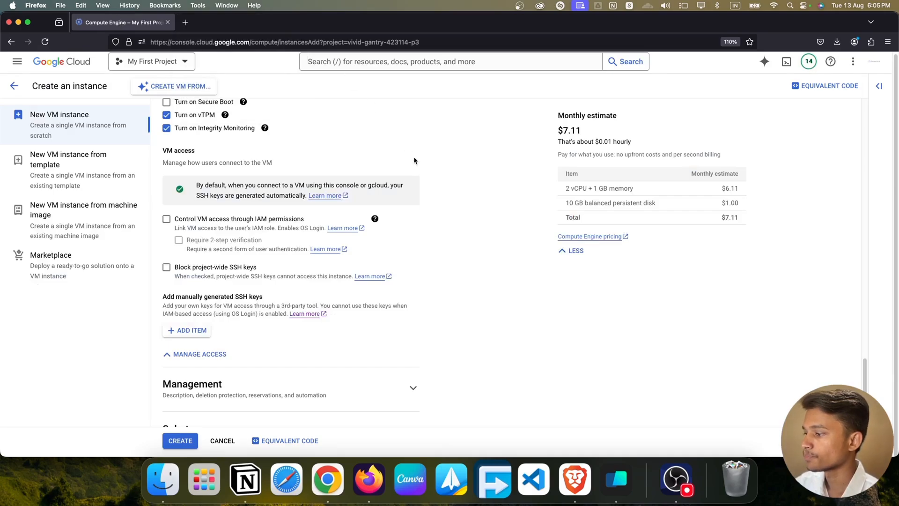
# Step: Add an empty entry for a manually generated SSH key to the instance
pyautogui.press('super+Tab')
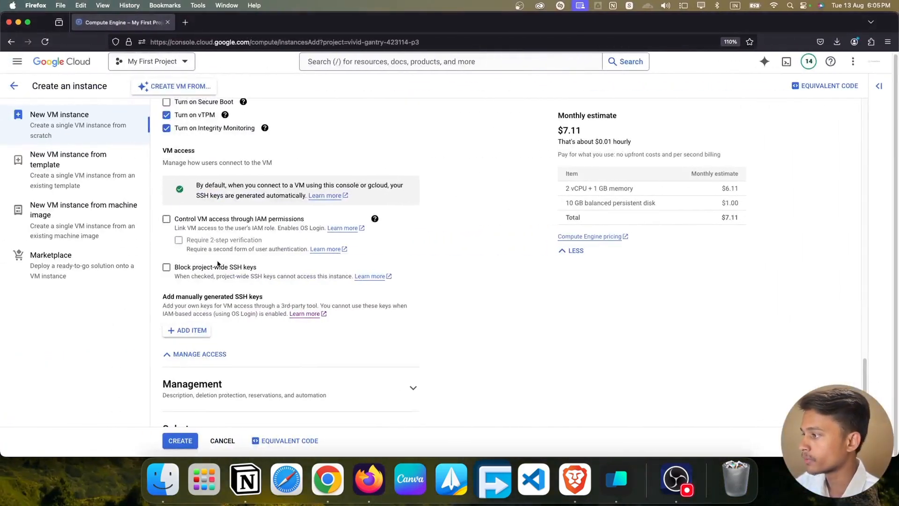
pyautogui.click(182, 330)
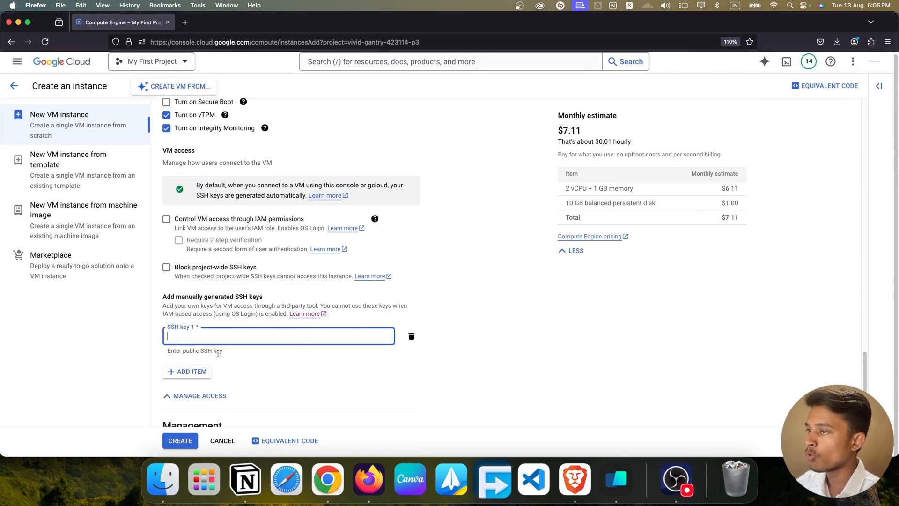
# Step: Switch to Terminal, create a gcp-keys directory inside YT-Test and make it the working directory
pyautogui.press('super+Tab')
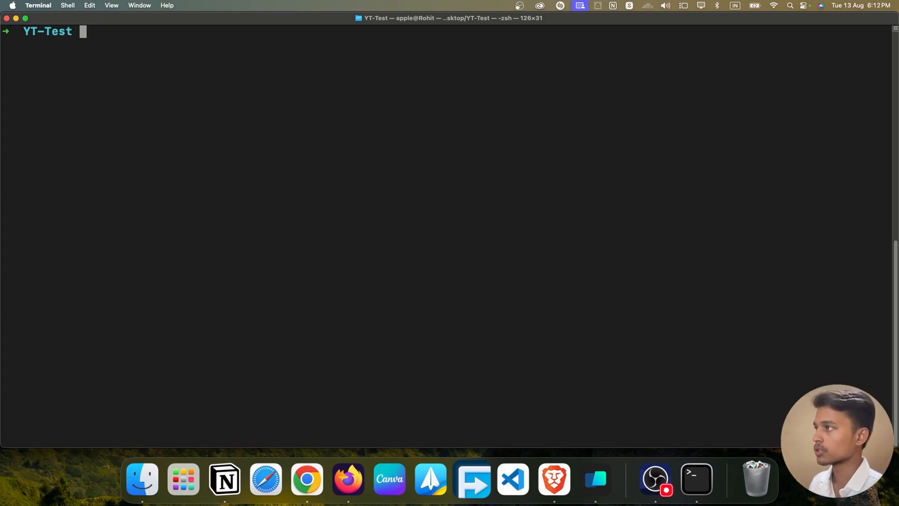
pyautogui.write('mkd')
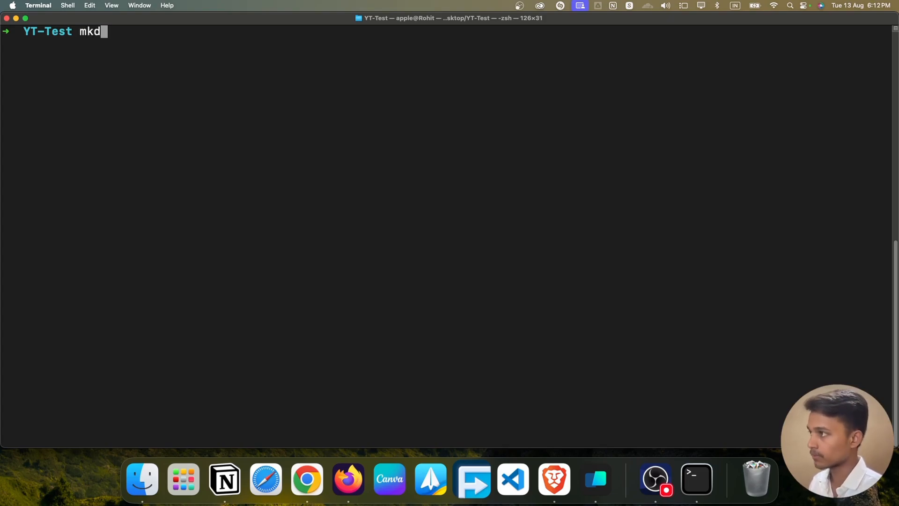
pyautogui.write('ir gcp-keys')
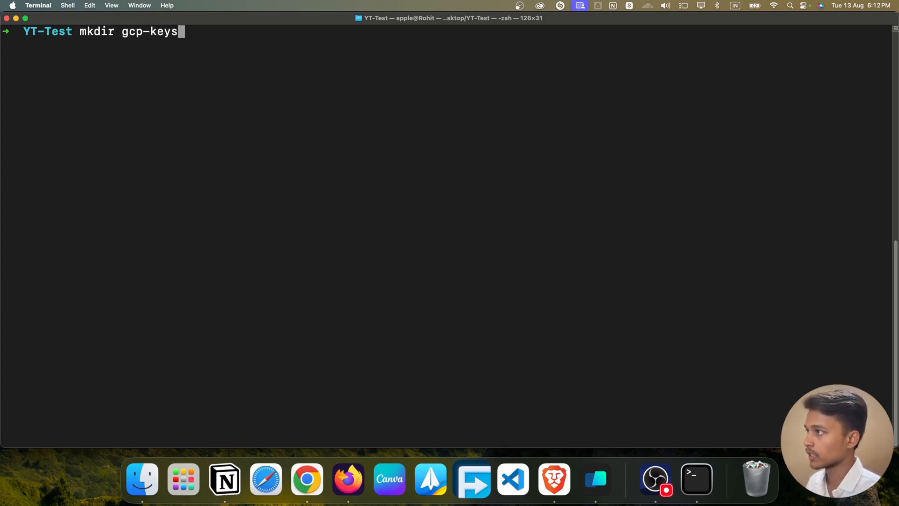
pyautogui.press('Return')
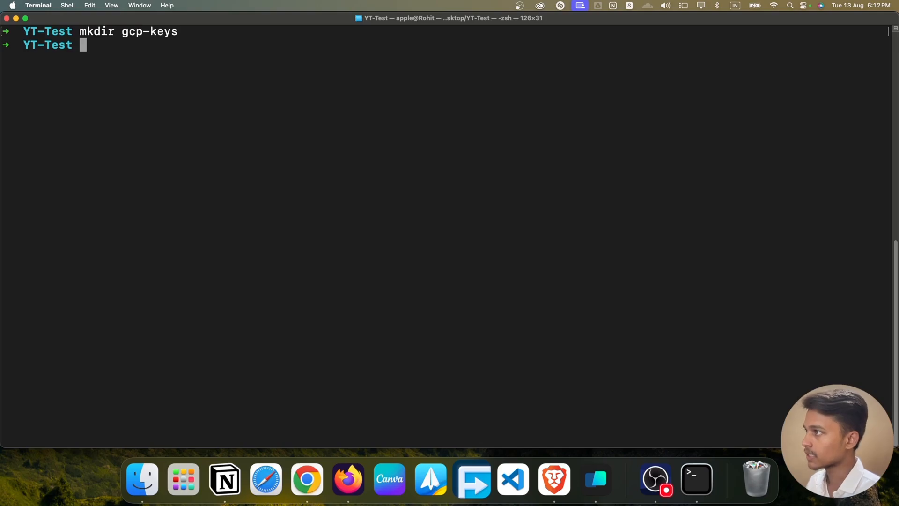
pyautogui.write('cd ')
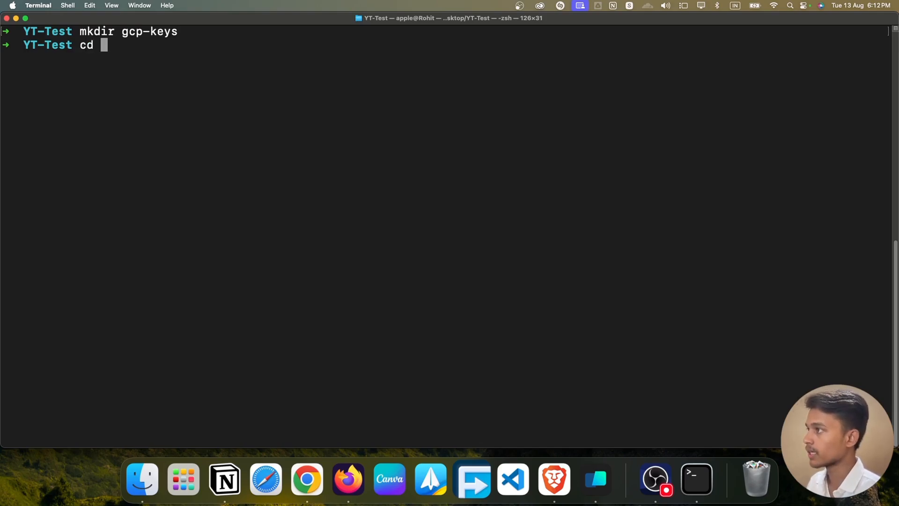
pyautogui.write('gcp')
pyautogui.press('Tab')
pyautogui.press('Return')
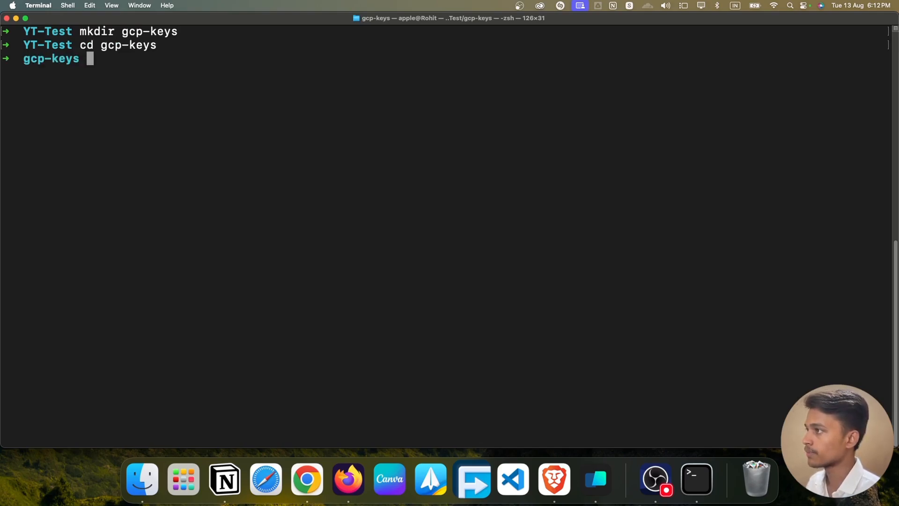
# Step: Clear the terminal and run ssh-keygen with -t rsa, giving the account's e-mail address as the -C comment
pyautogui.write('clear')
pyautogui.press('Return')
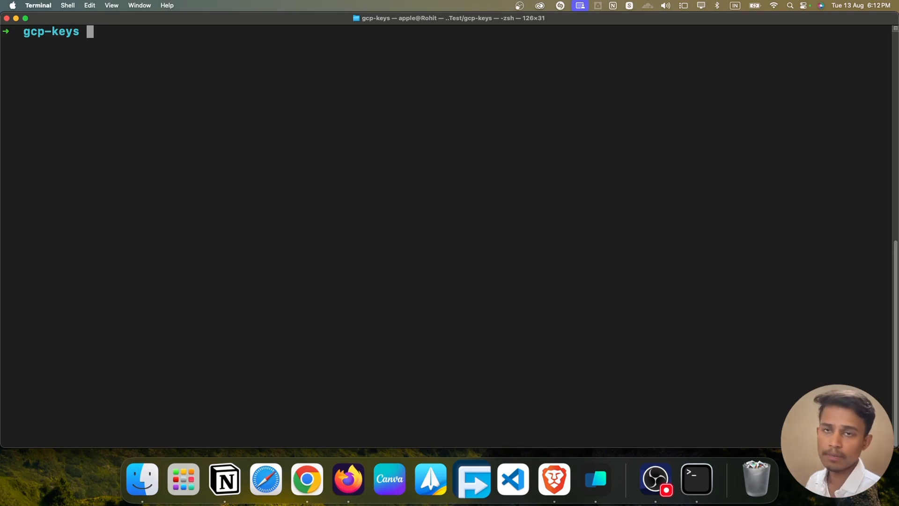
pyautogui.write('shs')
pyautogui.press('BackSpace')
pyautogui.press('BackSpace')
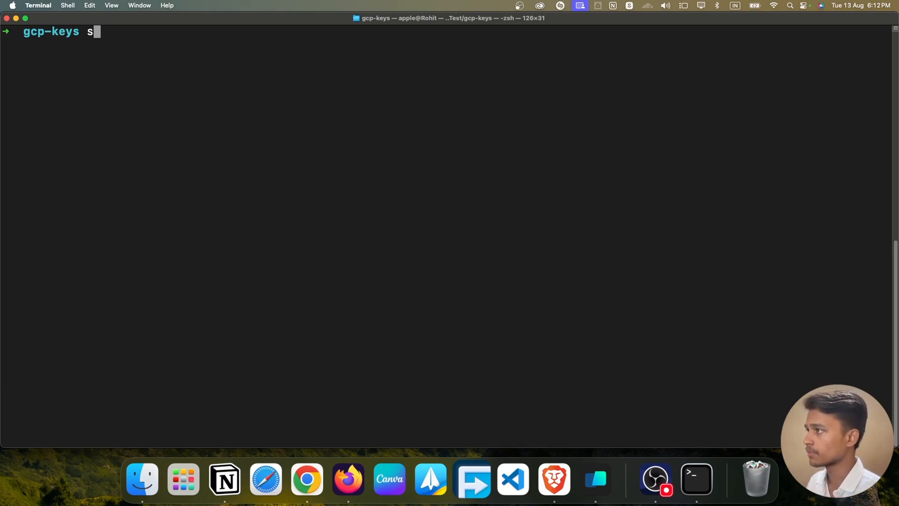
pyautogui.write('sh-keygen ')
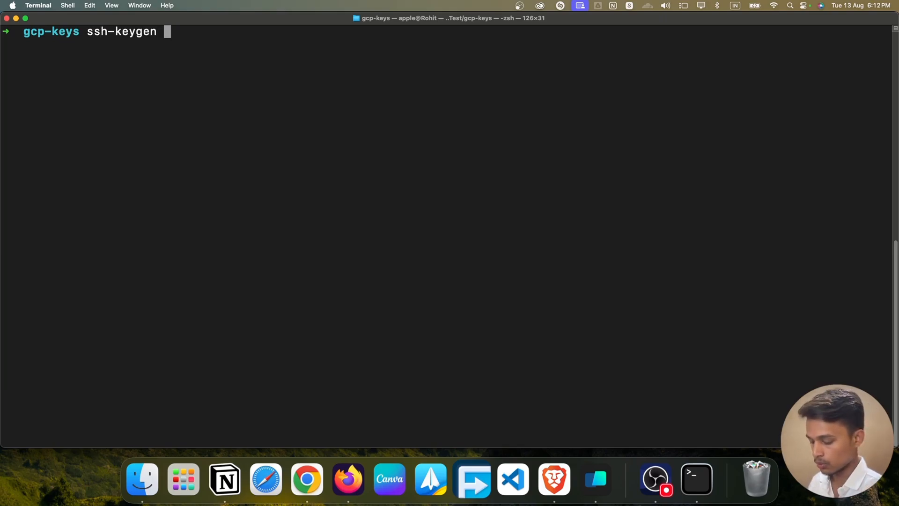
pyautogui.write('-t rsa')
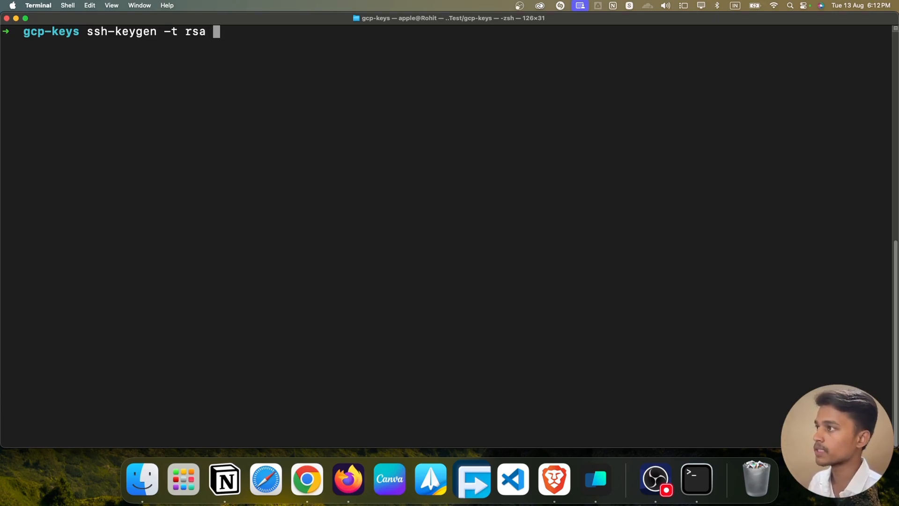
pyautogui.write('-')
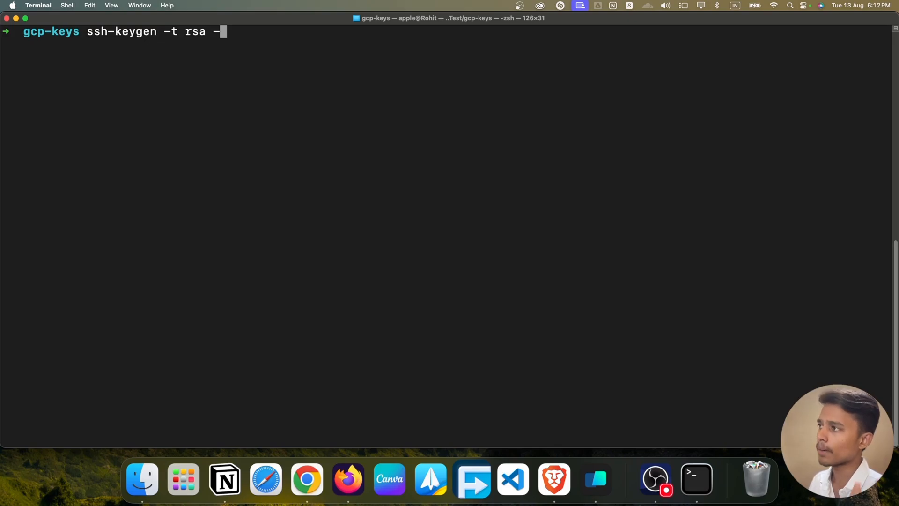
pyautogui.write('C "[blurred')
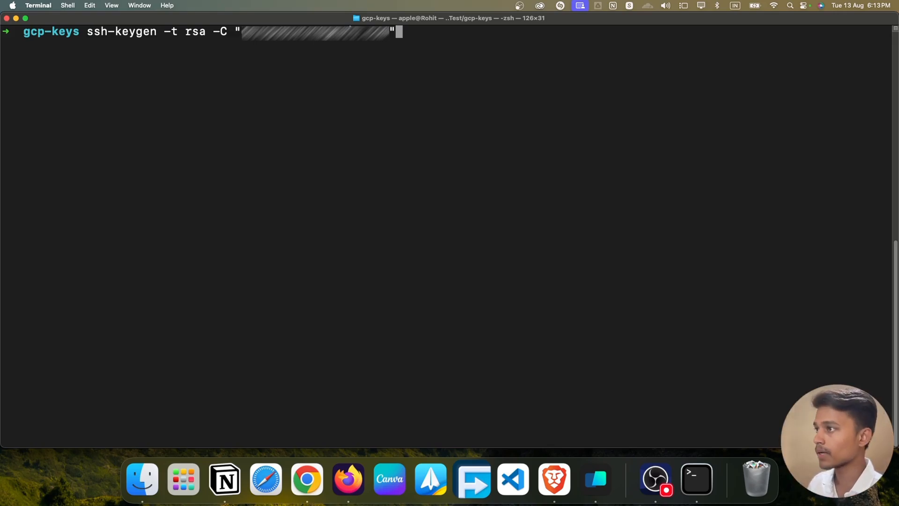
pyautogui.press('Return')
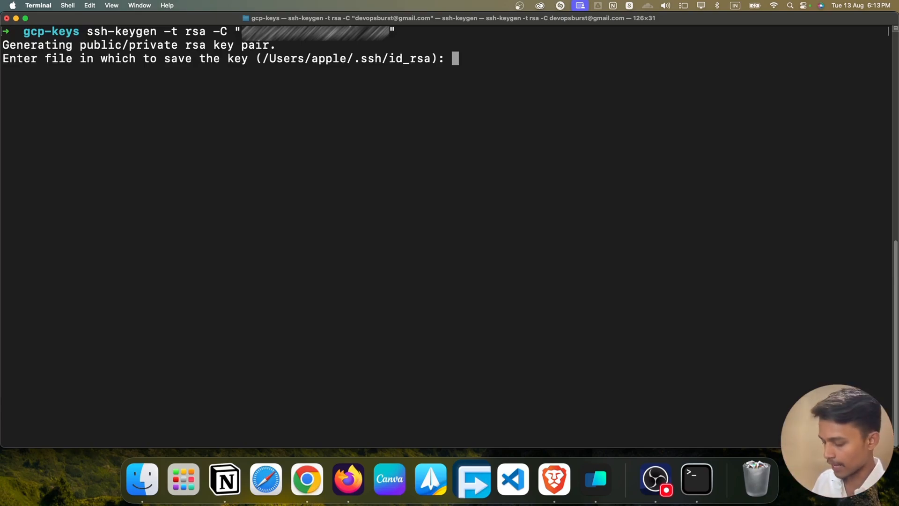
# Step: Save the RSA key pair under the file name gcp-key with an empty passphrase
pyautogui.write('gcp')
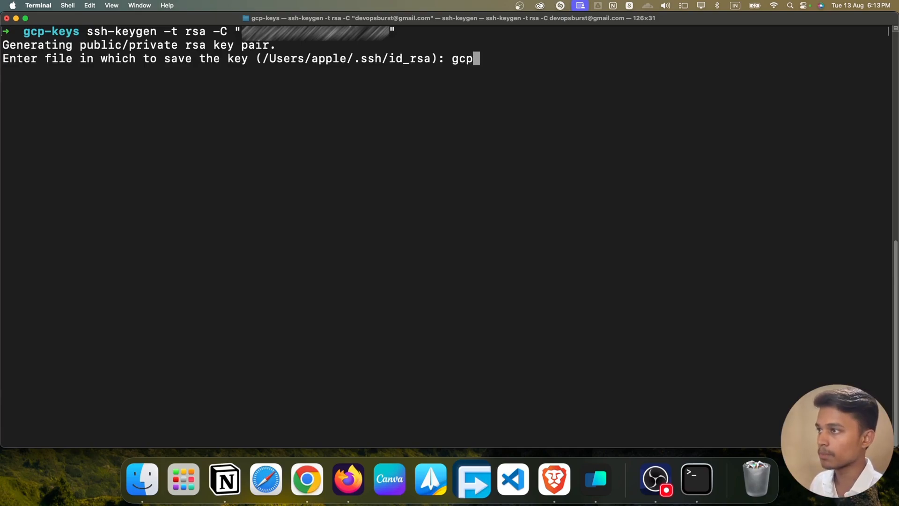
pyautogui.write('-je')
pyautogui.press('BackSpace')
pyautogui.press('BackSpace')
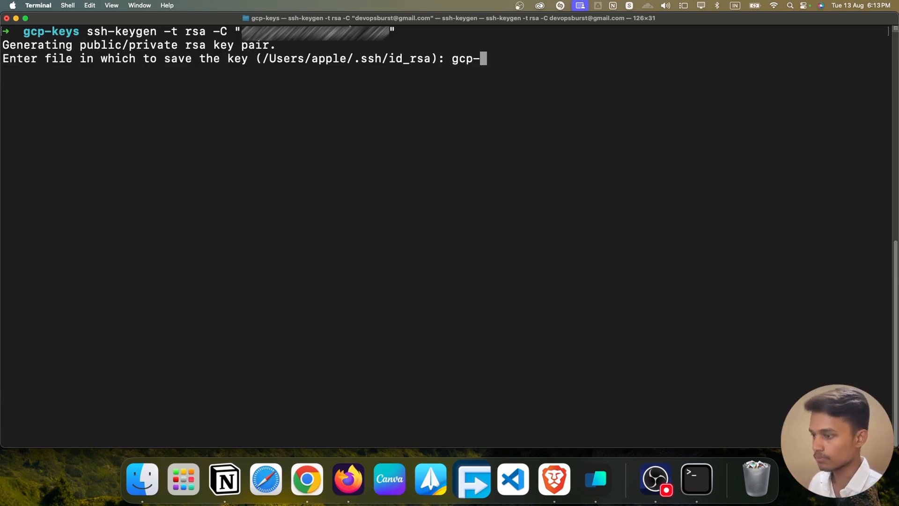
pyautogui.write('key')
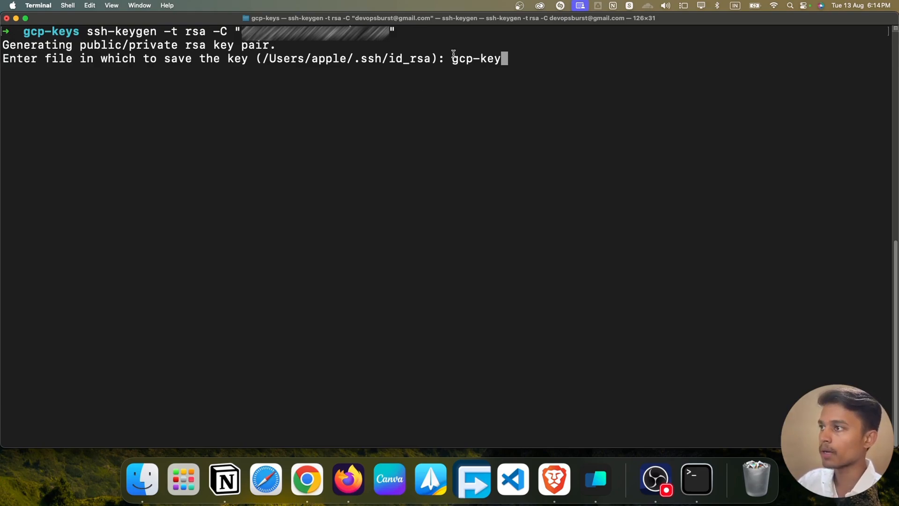
pyautogui.moveTo(452, 59); pyautogui.dragTo(501, 61)
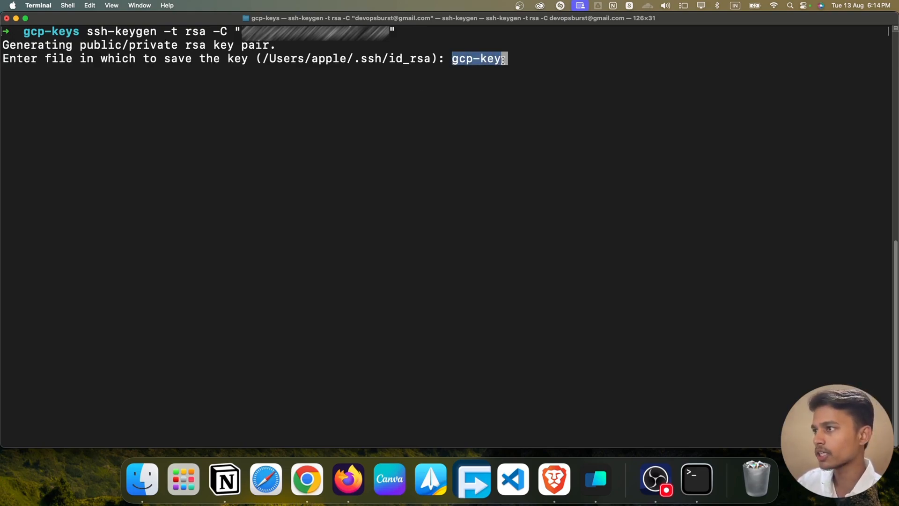
pyautogui.click(498, 75)
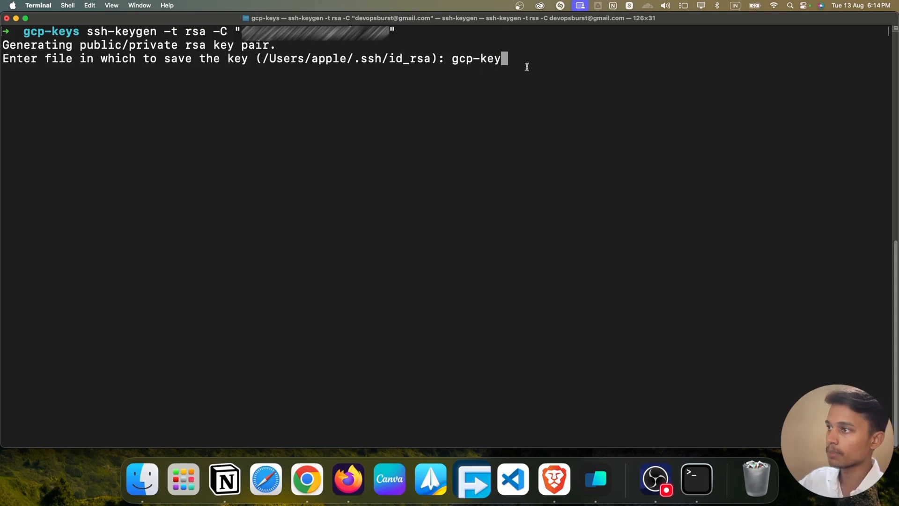
pyautogui.press('Return')
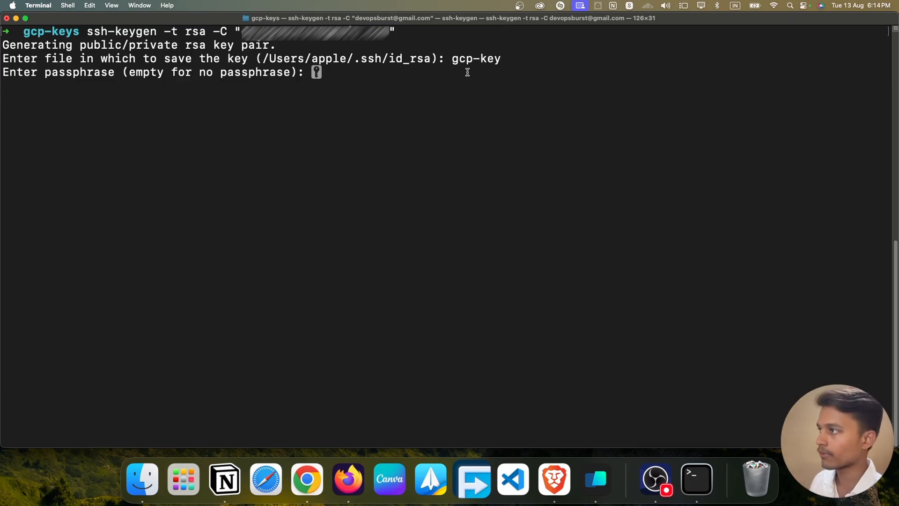
pyautogui.press('Return')
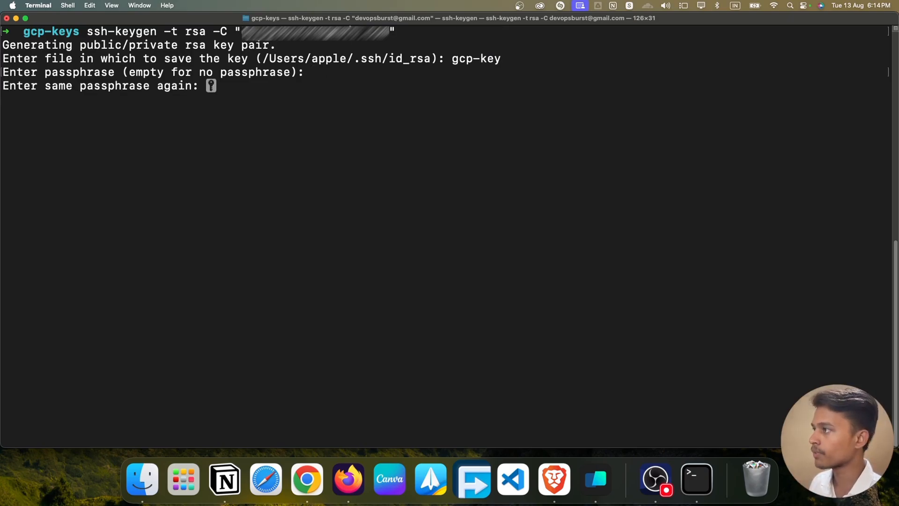
pyautogui.press('Return')
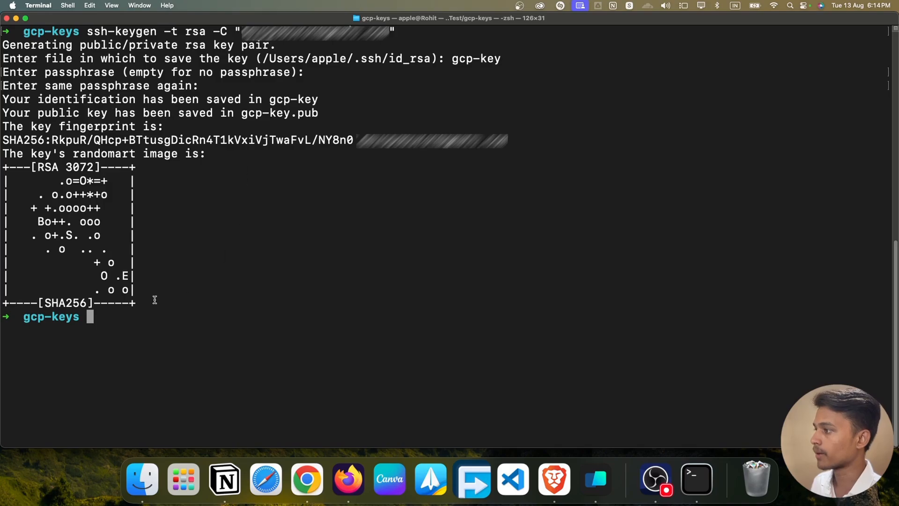
# Step: Clear the terminal and list the files in the gcp-keys directory to check the private and public key files
pyautogui.write('clear')
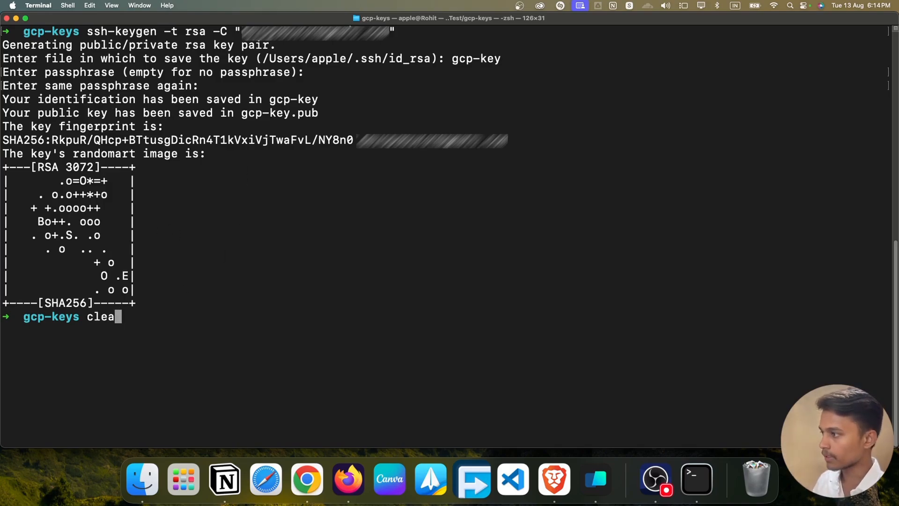
pyautogui.press('Return')
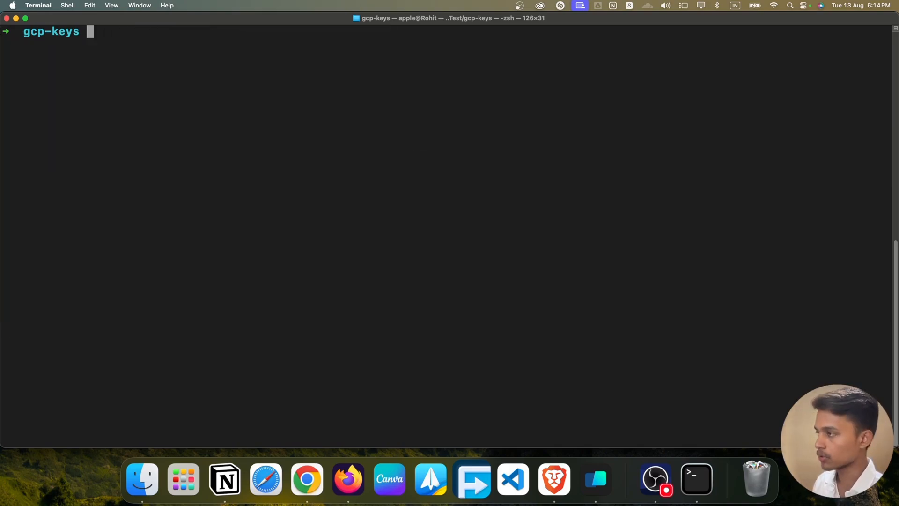
pyautogui.write('ls')
pyautogui.press('Return')
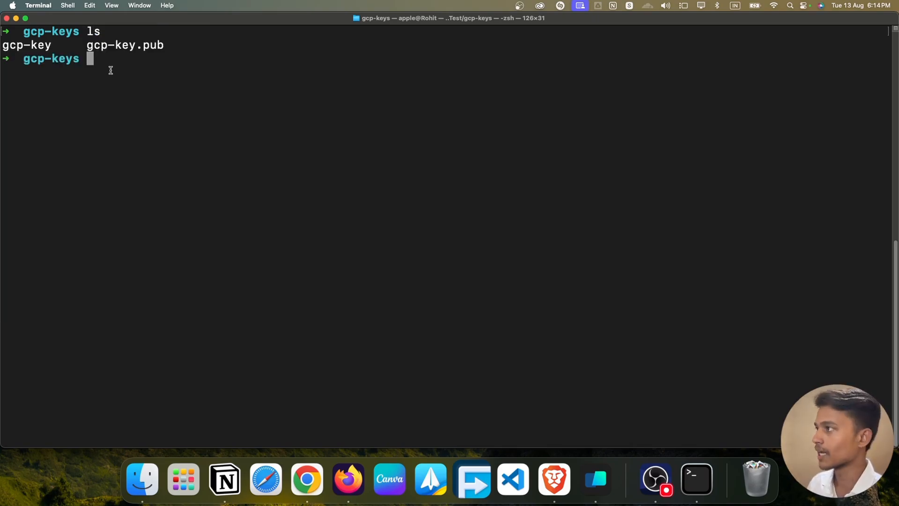
pyautogui.doubleClick(44, 45)
pyautogui.moveTo(94, 44); pyautogui.dragTo(174, 44)
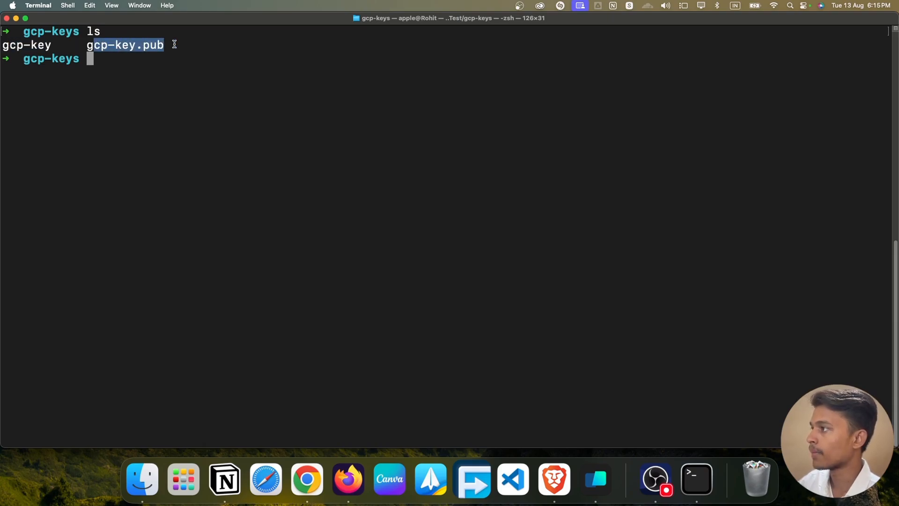
pyautogui.click(174, 44)
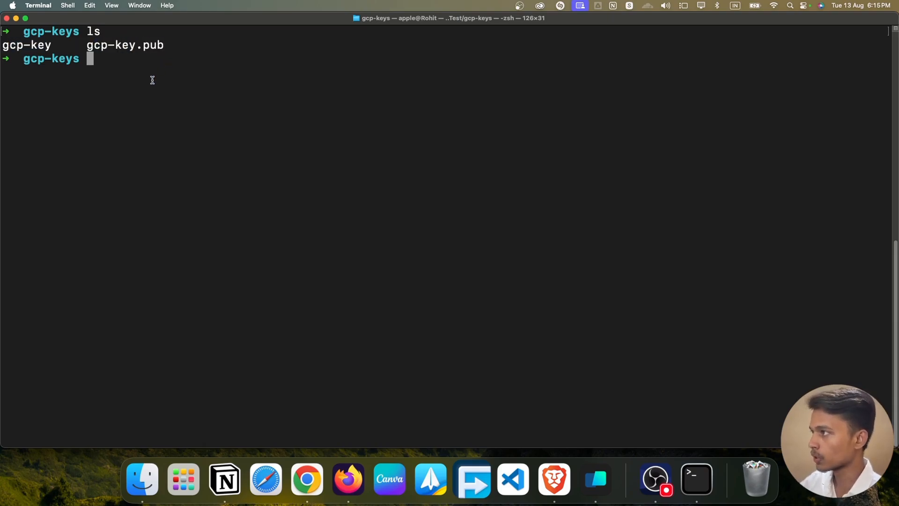
# Step: Switch to the Google Cloud console in Firefox and check the SSH key 1 field on the instance form
pyautogui.hotkey('ctrl', 'Left')
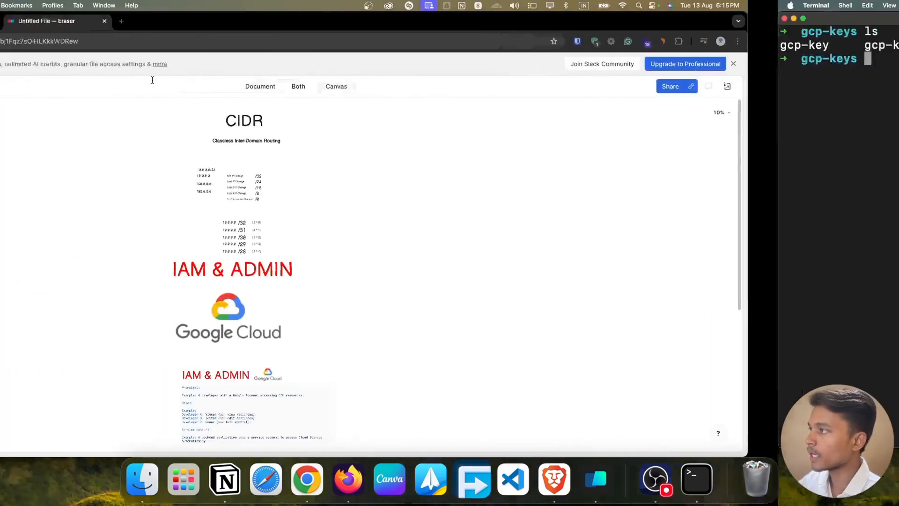
pyautogui.hotkey('ctrl', 'Up')
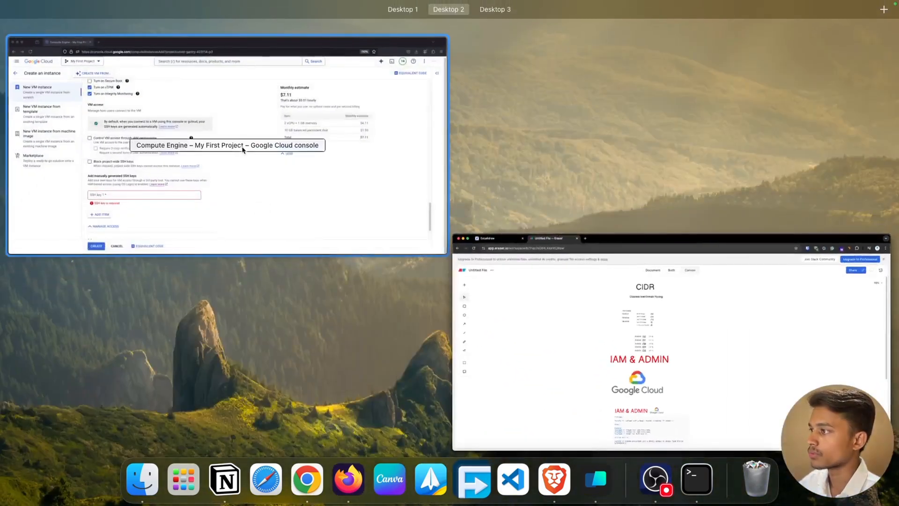
pyautogui.click(242, 145)
pyautogui.click(193, 336)
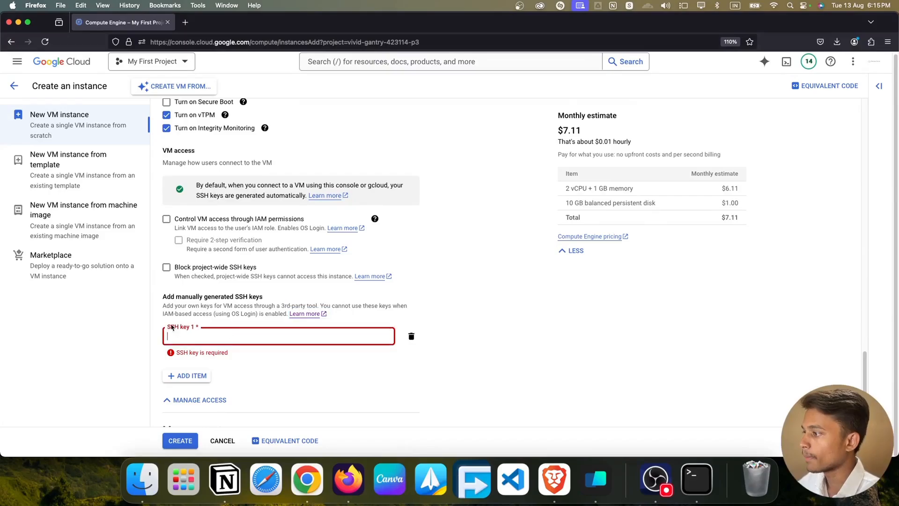
pyautogui.click(303, 391)
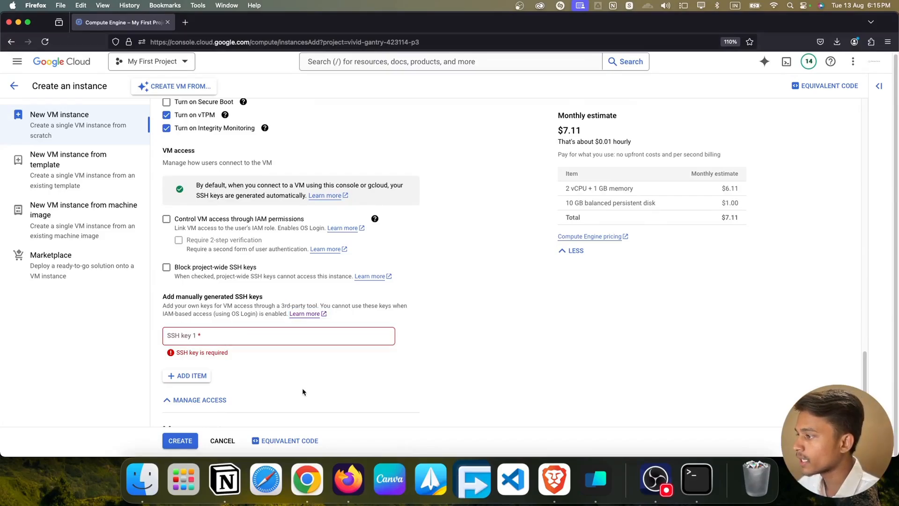
# Step: Switch to Terminal, print gcp-key.pub with cat and copy the entire public key
pyautogui.hotkey('ctrl', 'Right')
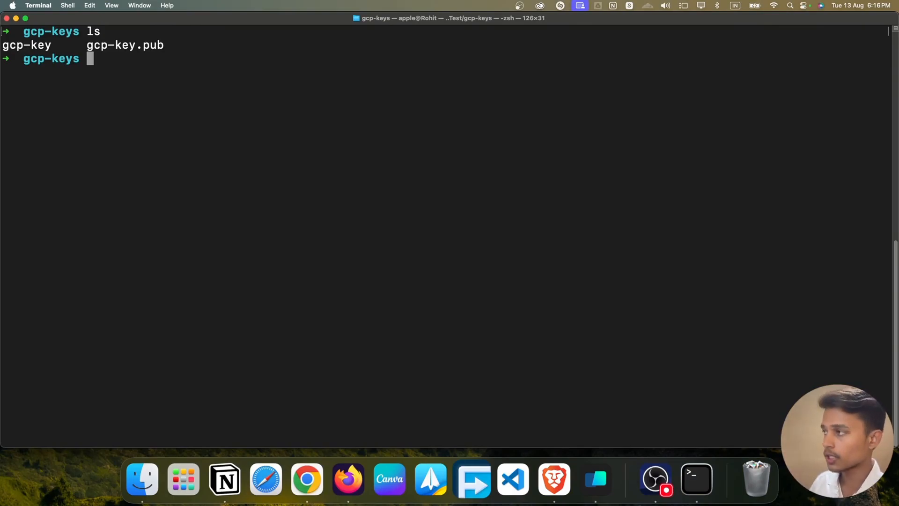
pyautogui.write('cat ')
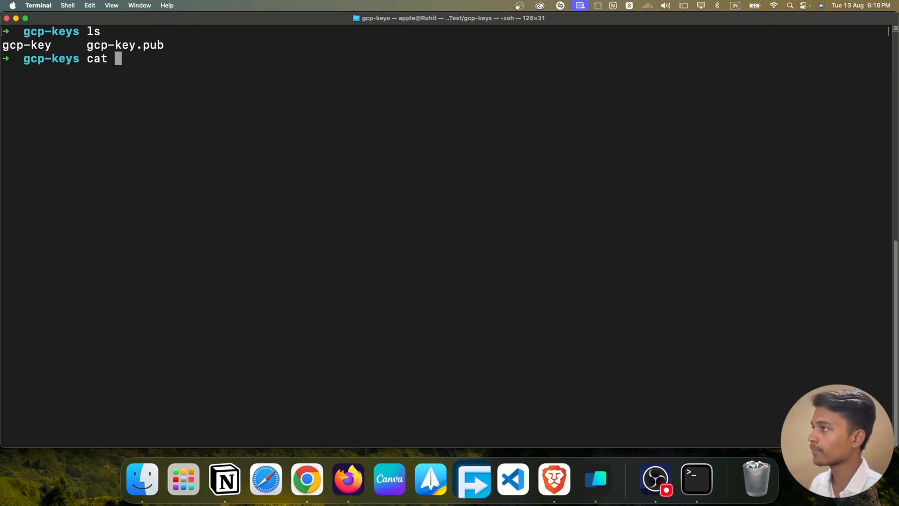
pyautogui.write('gcp-key')
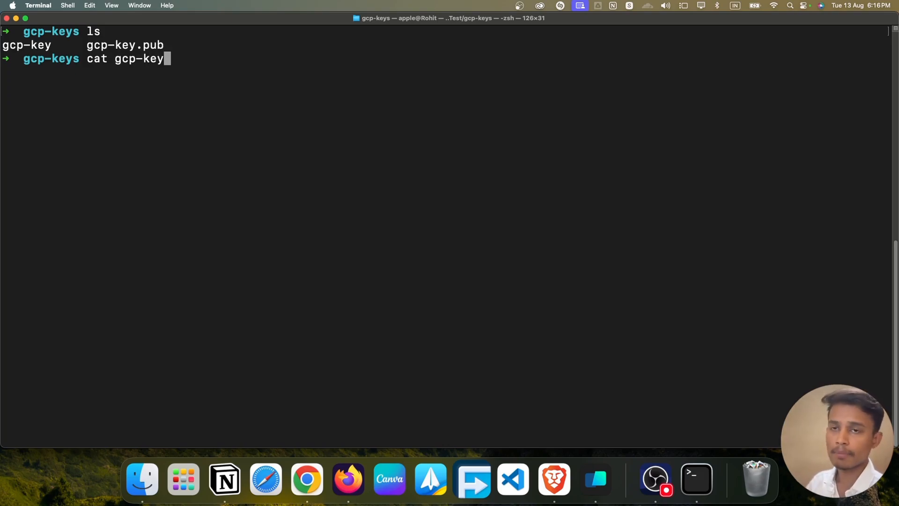
pyautogui.write('.')
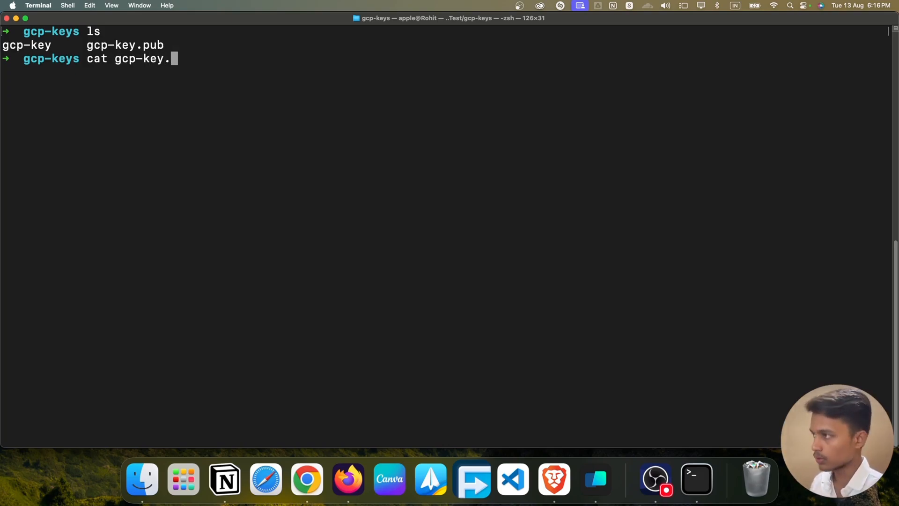
pyautogui.write('pub')
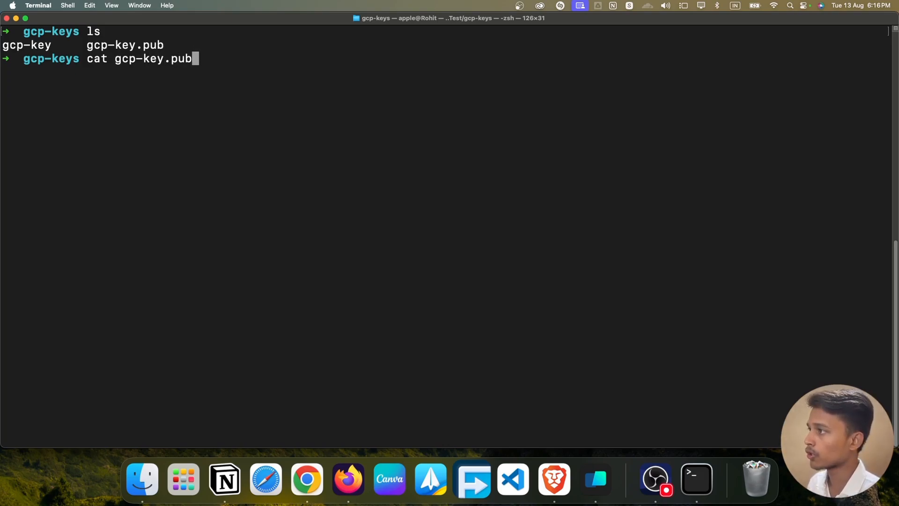
pyautogui.press('Return')
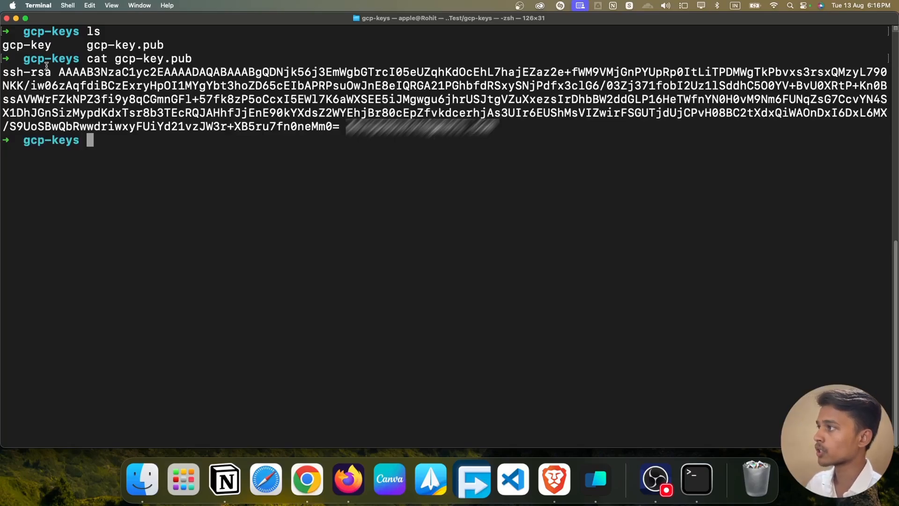
pyautogui.moveTo(10, 72); pyautogui.dragTo(519, 122)
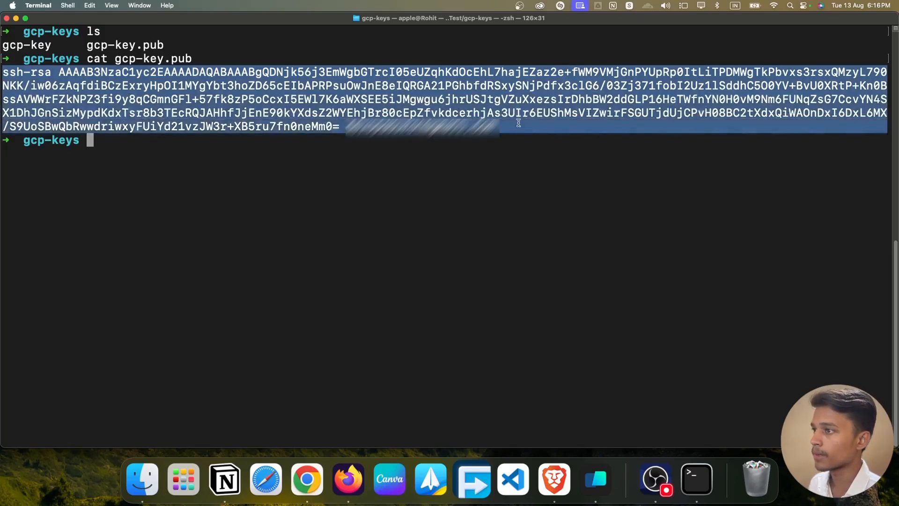
pyautogui.rightClick(466, 106)
pyautogui.click(479, 207)
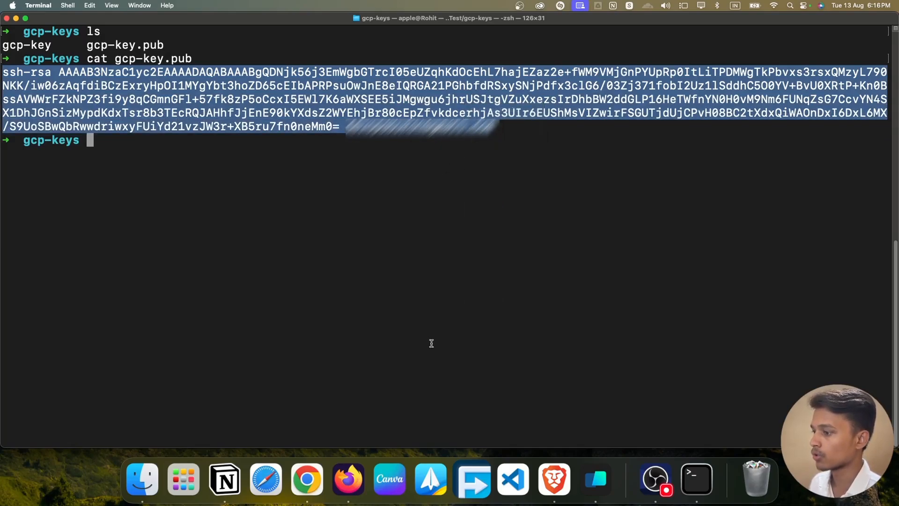
# Step: Return to the instance form in Firefox, paste the copied public key as SSH key 1 and create the instance
pyautogui.hotkey('ctrl', 'Left')
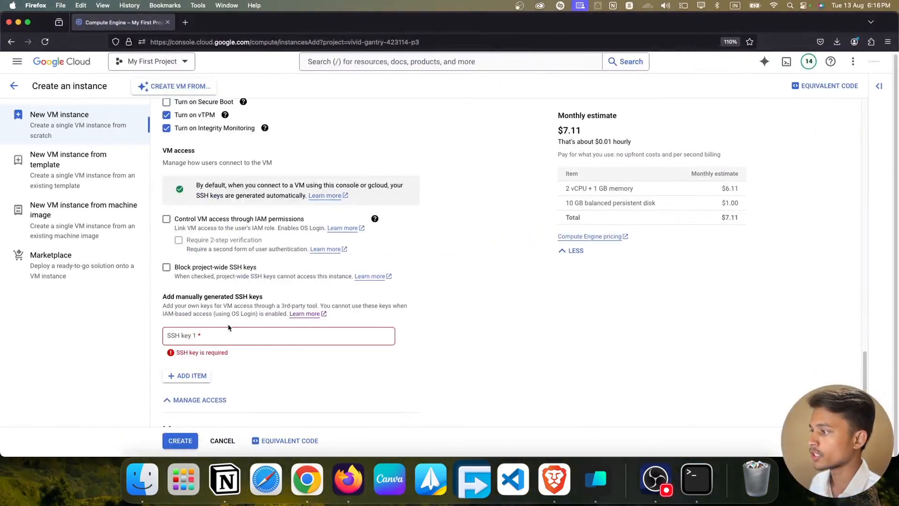
pyautogui.click(220, 337)
pyautogui.press('super+v')
pyautogui.scroll(-3, 473, 323)
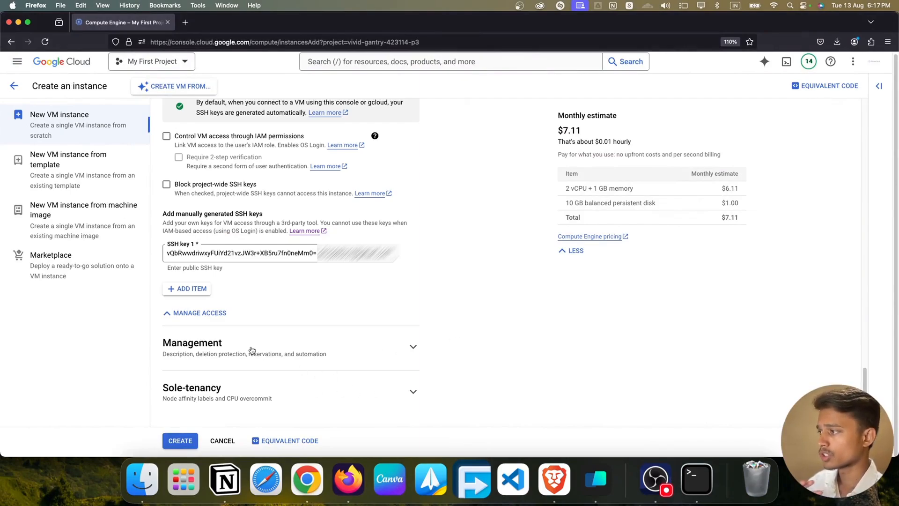
pyautogui.click(180, 436)
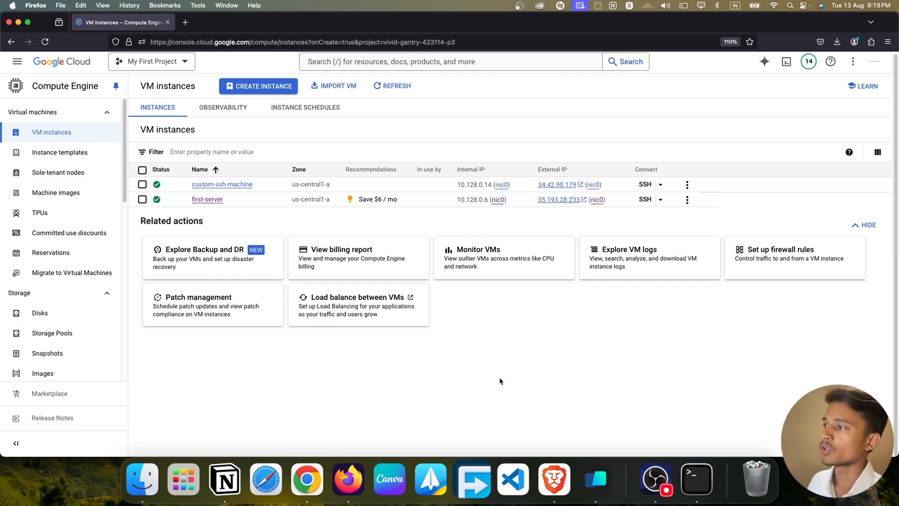
# Step: Switch to Terminal, check the two key file names and enter the start of the SSH command, ssh -i gcp-key ubuntu@
pyautogui.press('super+Tab')
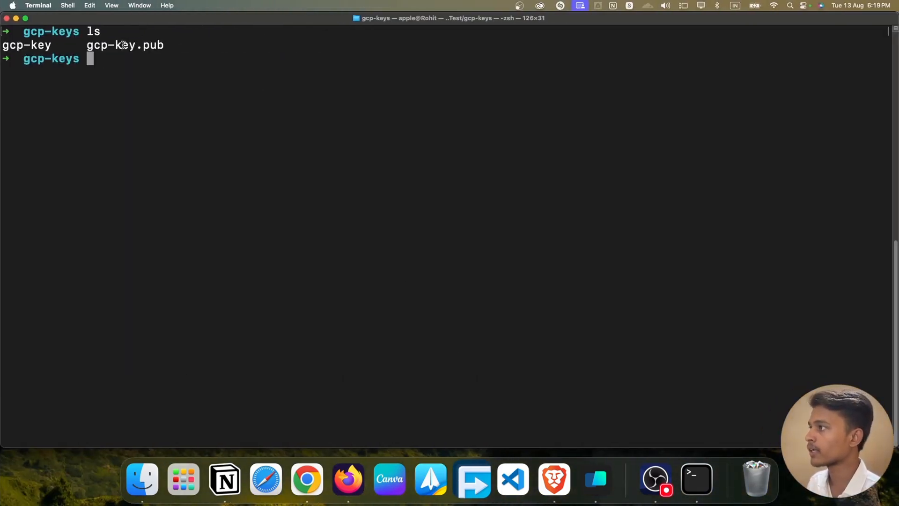
pyautogui.moveTo(57, 46); pyautogui.dragTo(2, 47)
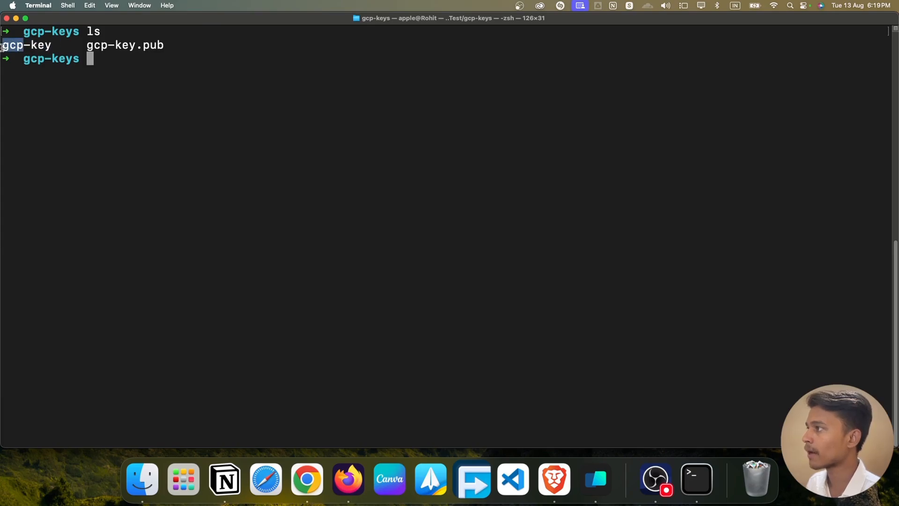
pyautogui.moveTo(165, 45); pyautogui.dragTo(108, 45)
pyautogui.click(150, 64)
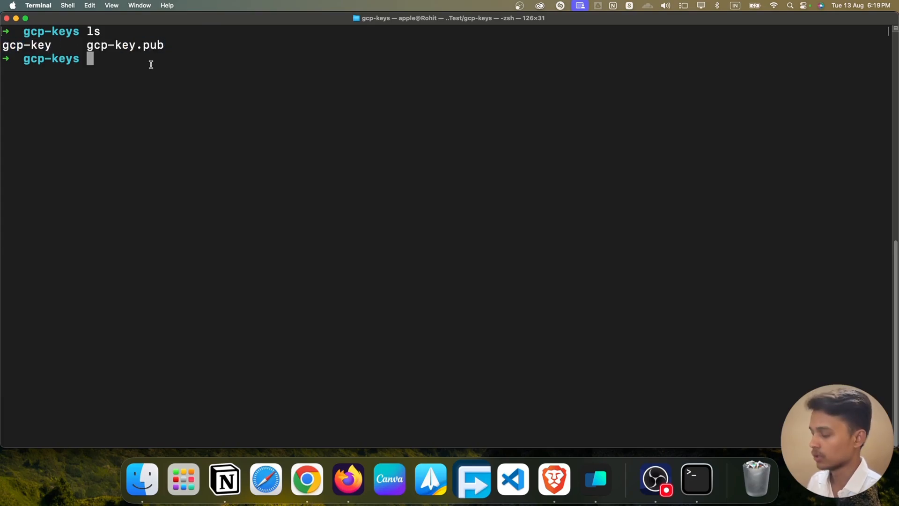
pyautogui.write('ssh ')
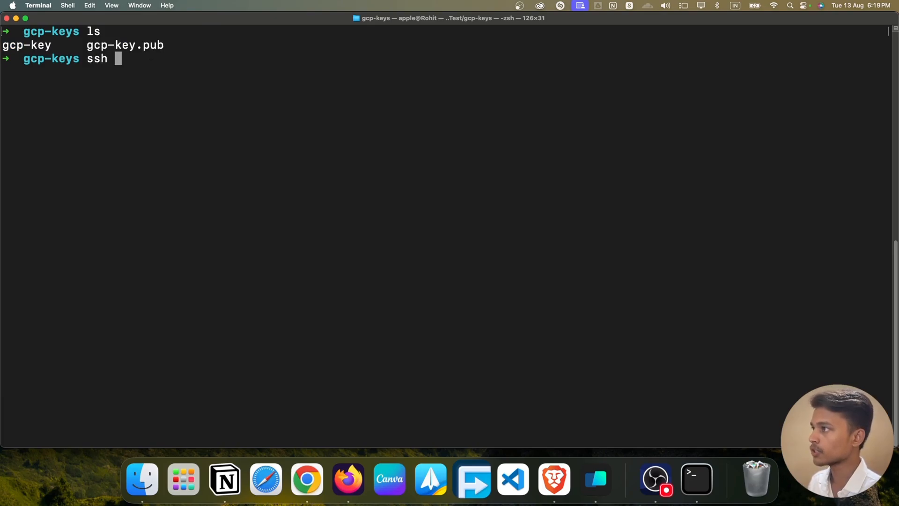
pyautogui.write('-i ')
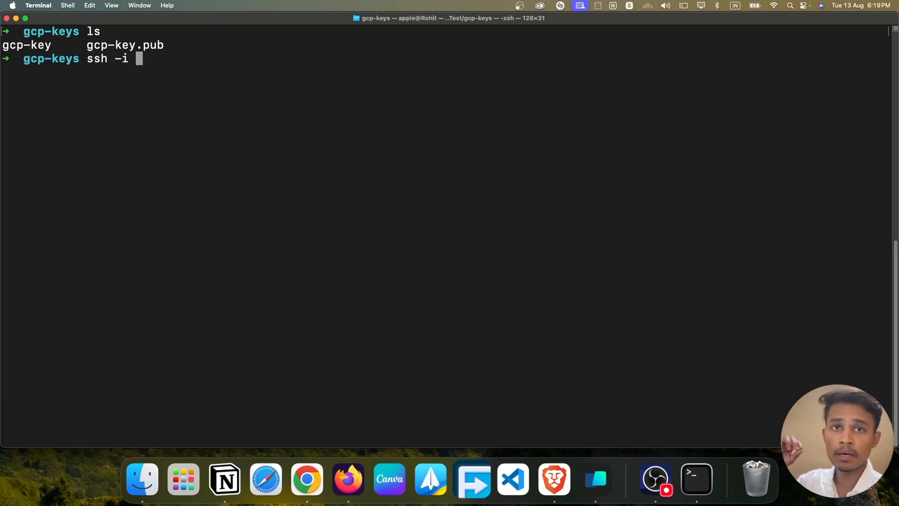
pyautogui.write('gc')
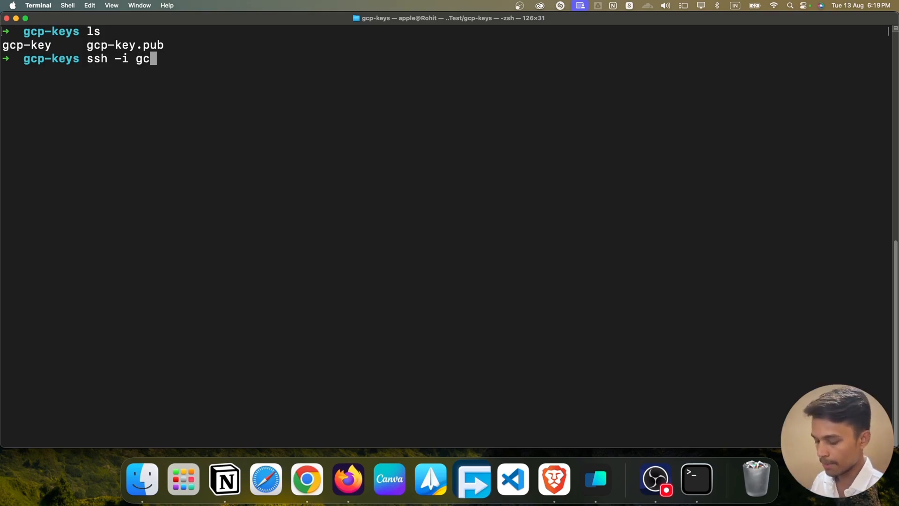
pyautogui.write('p-key')
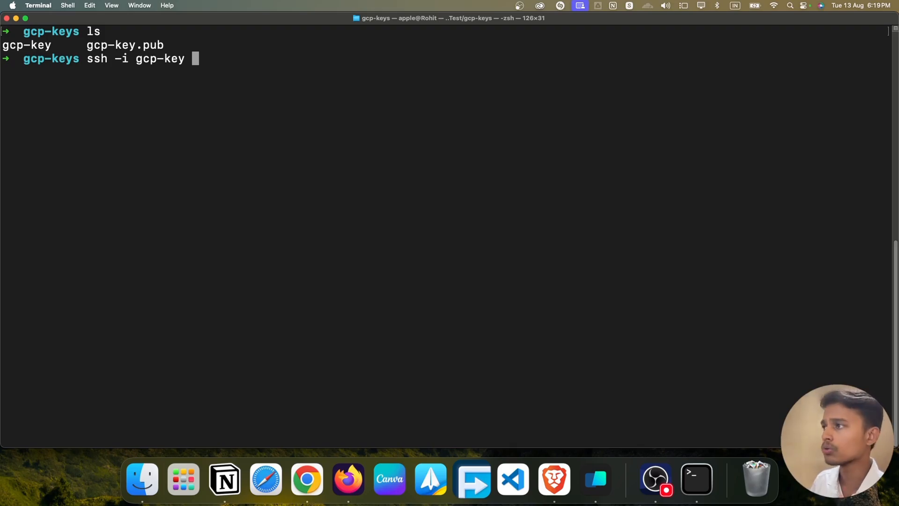
pyautogui.write('ubuntu')
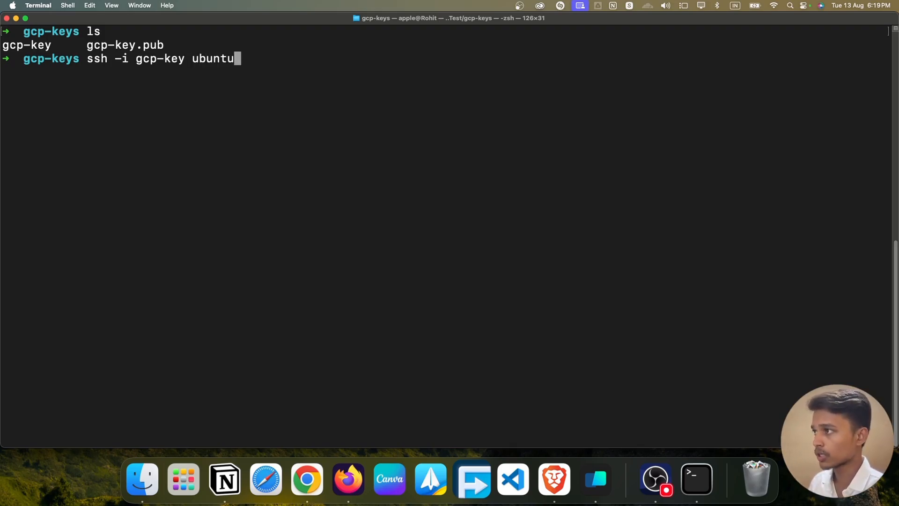
pyautogui.write('@')
# Step: Complete the SSH command with custom-ssh-machine's external IP copied from the Firefox console, then try to connect, accepting the host with yes
pyautogui.hotkey('ctrl', 'Left')
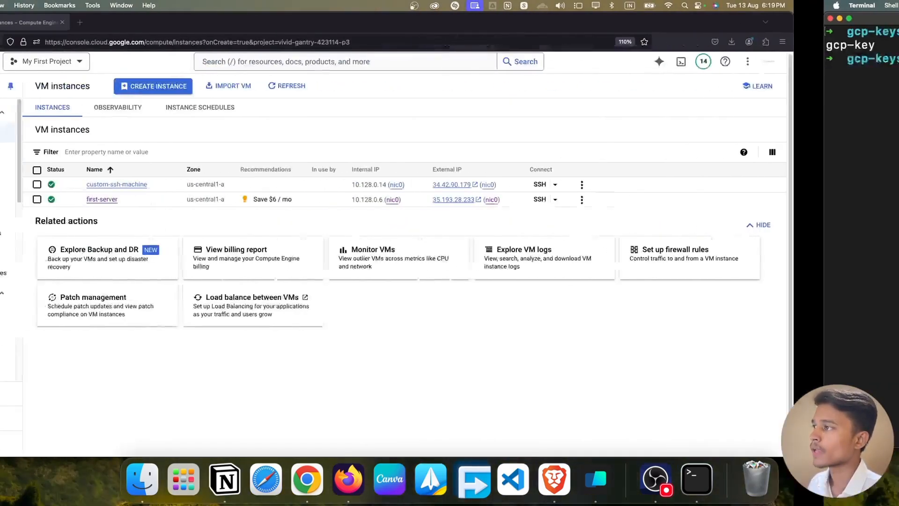
pyautogui.click(608, 185)
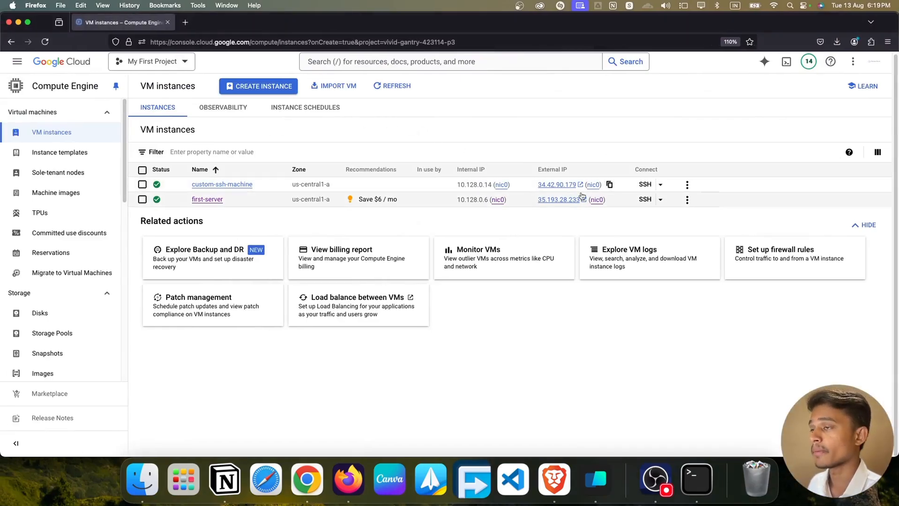
pyautogui.hotkey('ctrl', 'Right')
pyautogui.press('super+v')
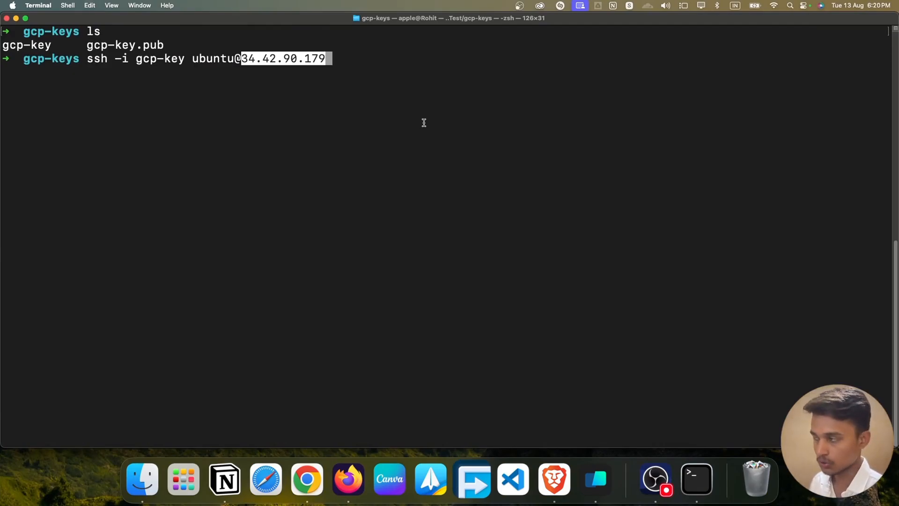
pyautogui.press('Return')
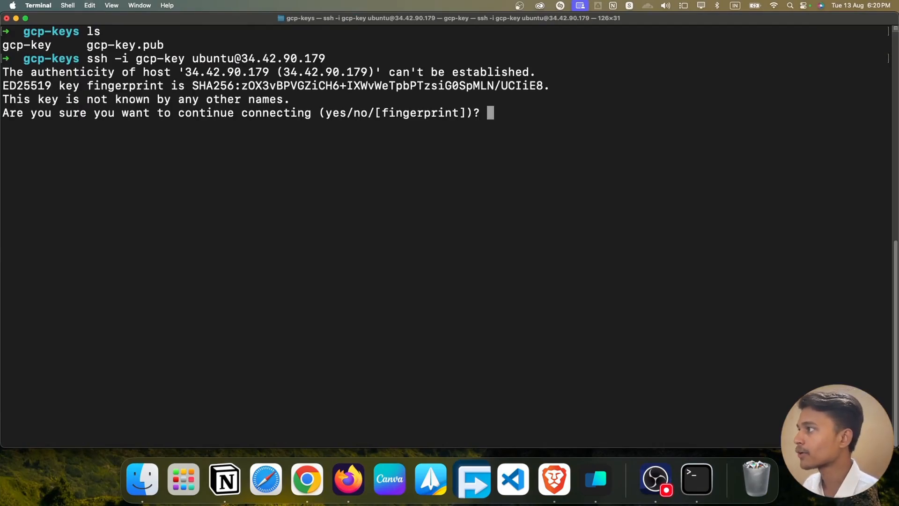
pyautogui.write('yes')
pyautogui.press('Return')
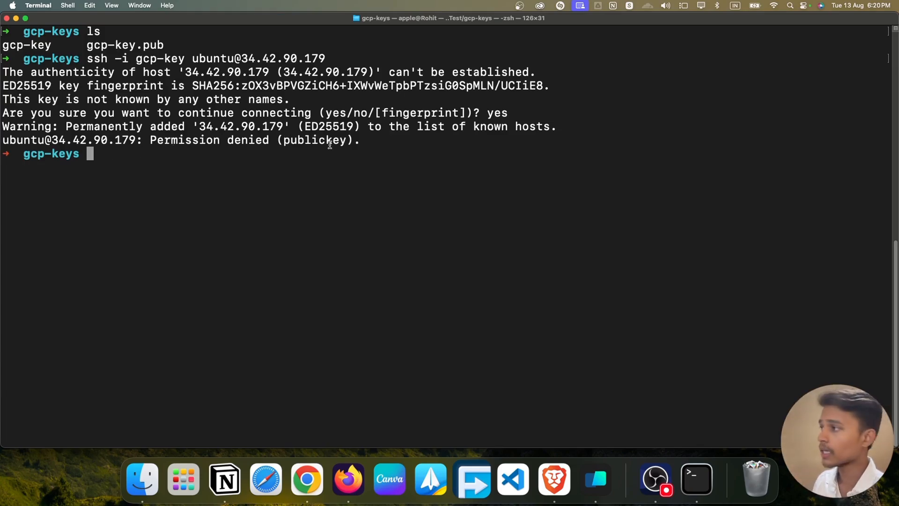
# Step: Restrict the private key file's permissions with chmod 600 gcp-key
pyautogui.write('chmod ')
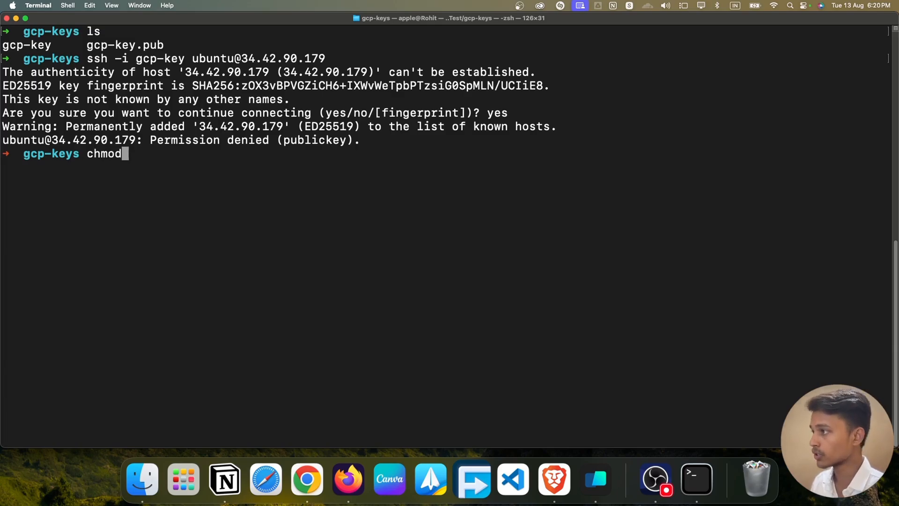
pyautogui.write('600 ')
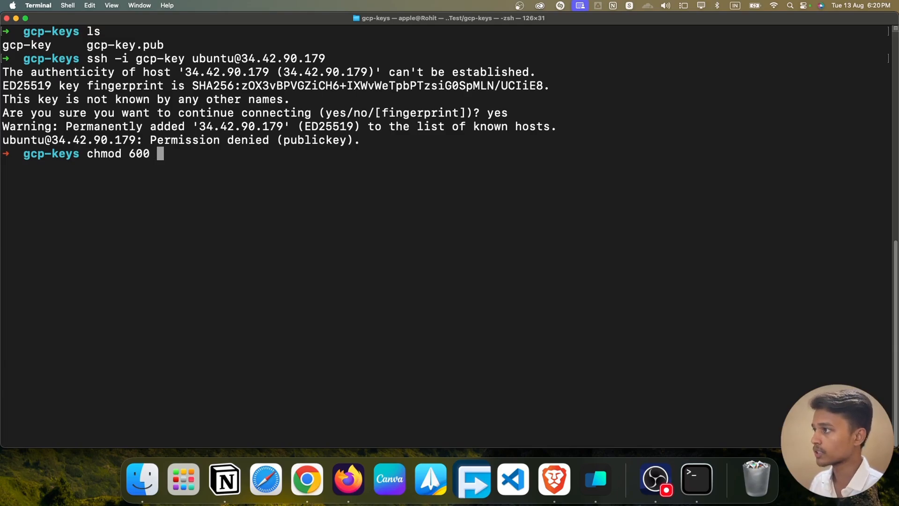
pyautogui.write('gcp-key')
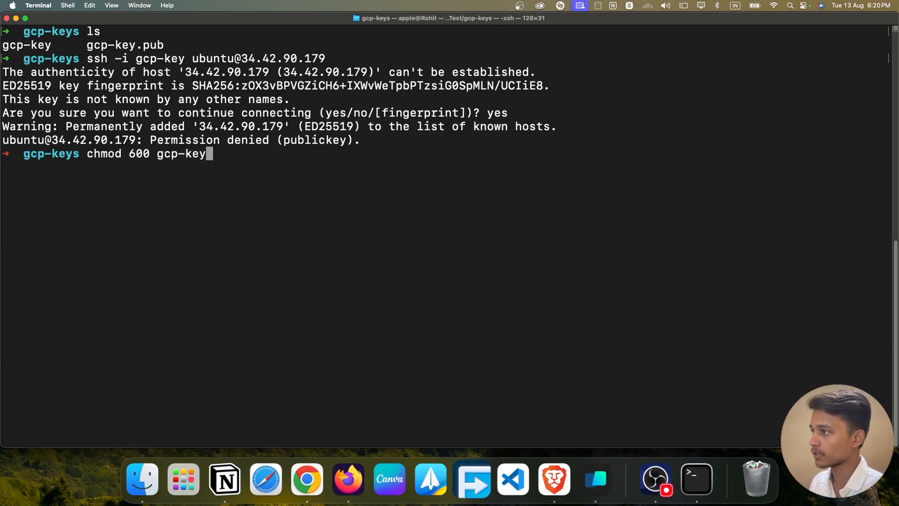
pyautogui.press('Return')
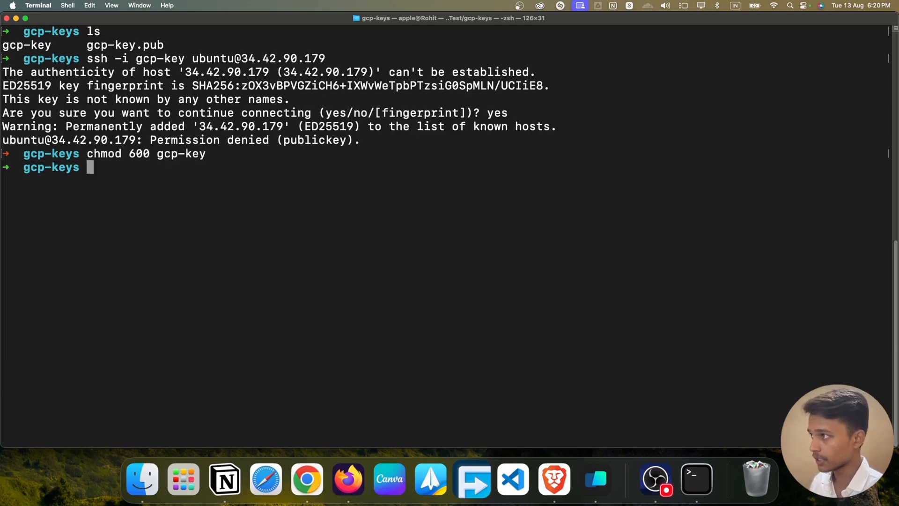
pyautogui.write('clear')
pyautogui.press('Return')
pyautogui.press('Up')
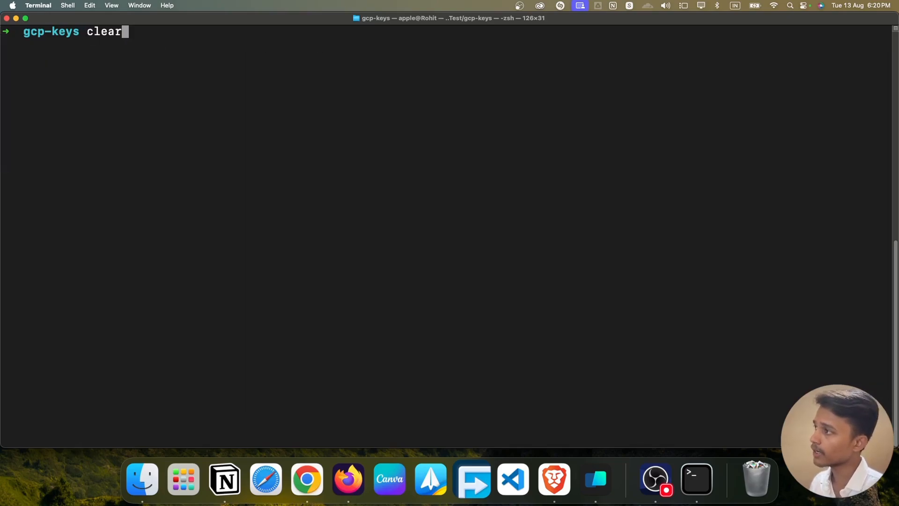
pyautogui.press('Up')
pyautogui.press('Up')
pyautogui.press('Return')
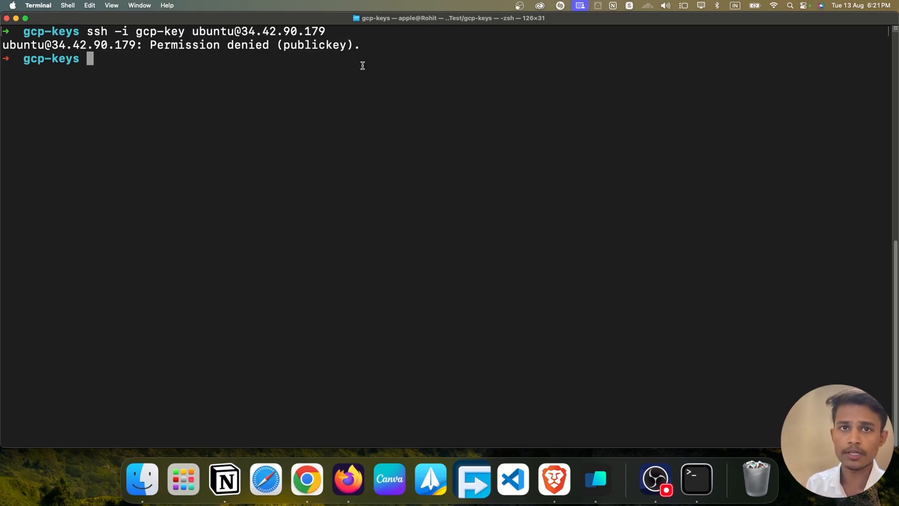
# Step: Switch to the VM instances list in Firefox and open an SSH-in-browser session to custom-ssh-machine
pyautogui.hotkey('ctrl', 'Left')
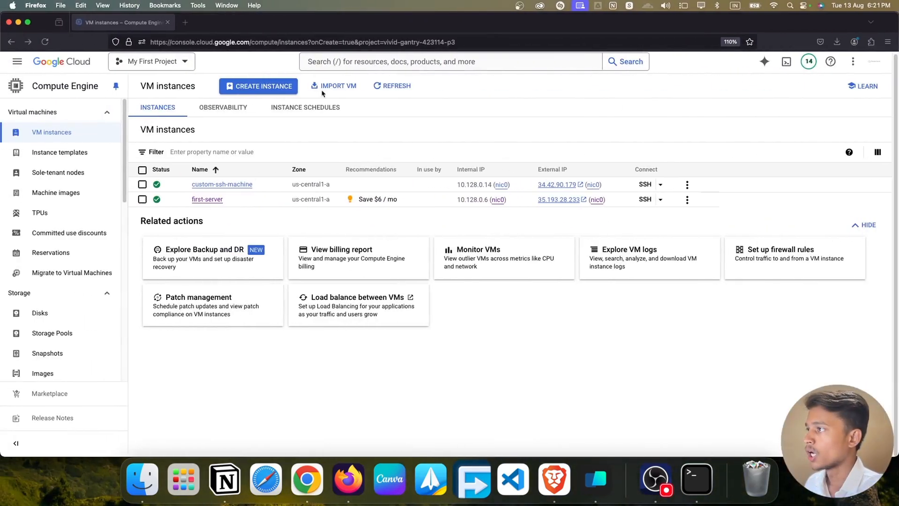
pyautogui.click(143, 184)
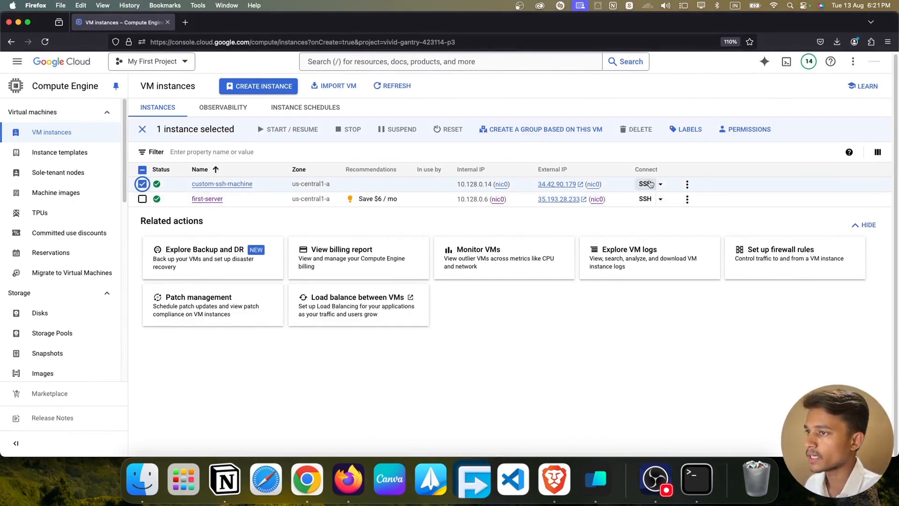
pyautogui.click(141, 171)
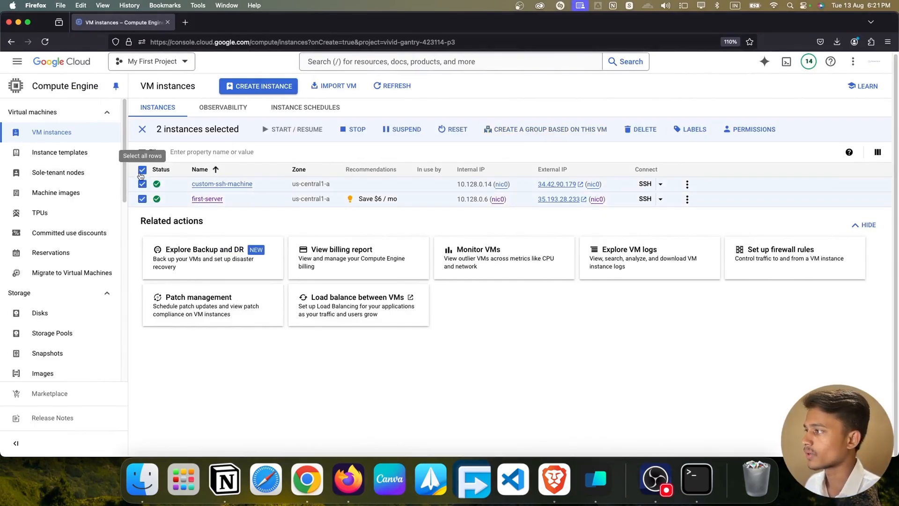
pyautogui.click(141, 171)
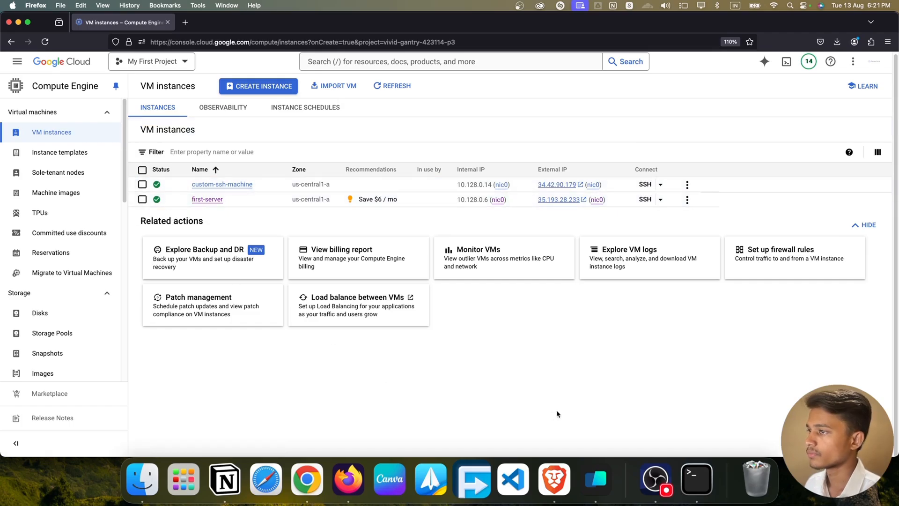
pyautogui.click(643, 185)
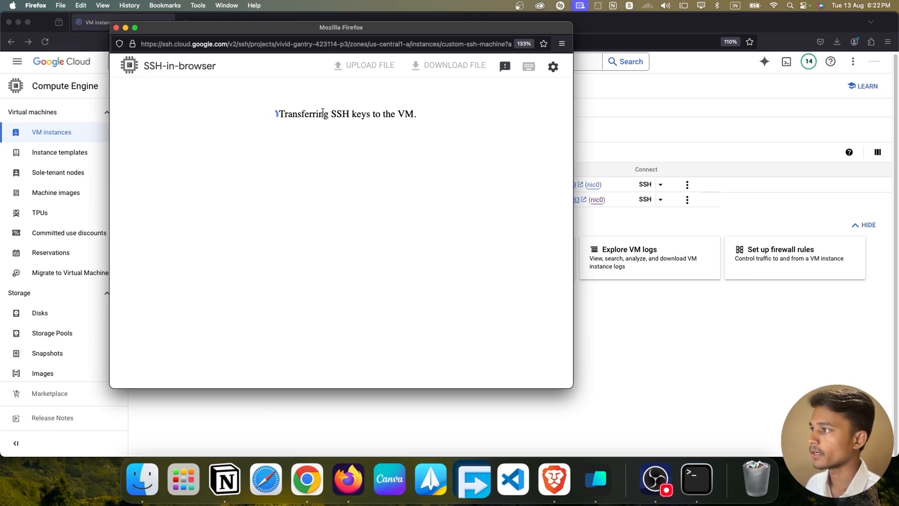
pyautogui.moveTo(283, 115); pyautogui.dragTo(392, 114)
pyautogui.click(392, 114)
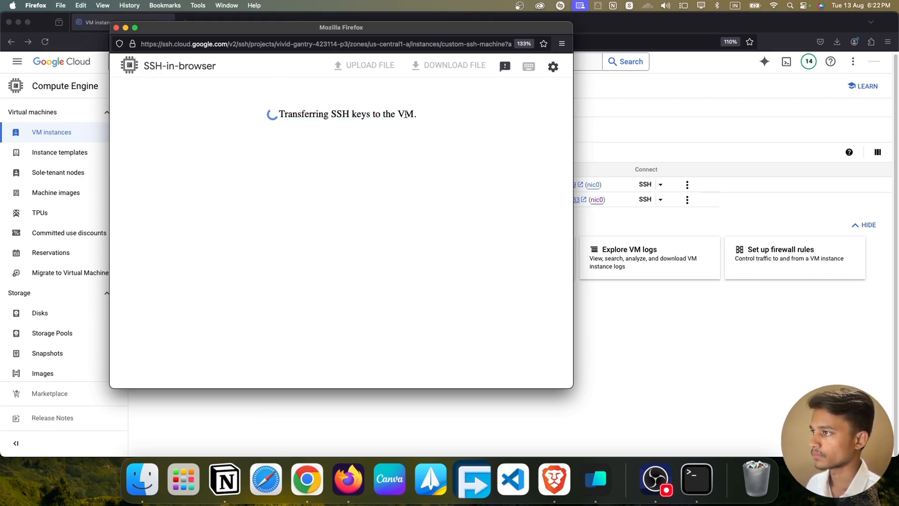
pyautogui.doubleClick(405, 115)
pyautogui.click(267, 261)
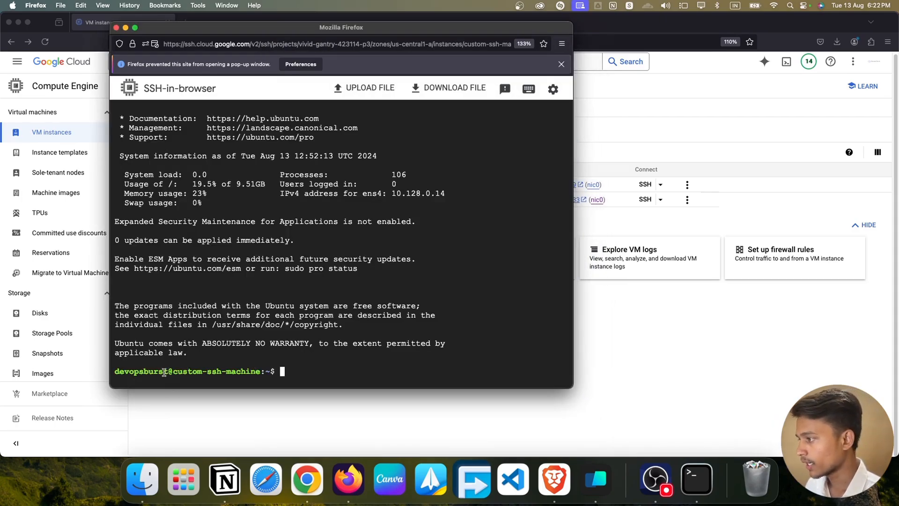
# Step: Check the username and host name shown in the SSH-in-browser prompt
pyautogui.moveTo(167, 372); pyautogui.dragTo(115, 371)
pyautogui.click(117, 371)
pyautogui.doubleClick(119, 371)
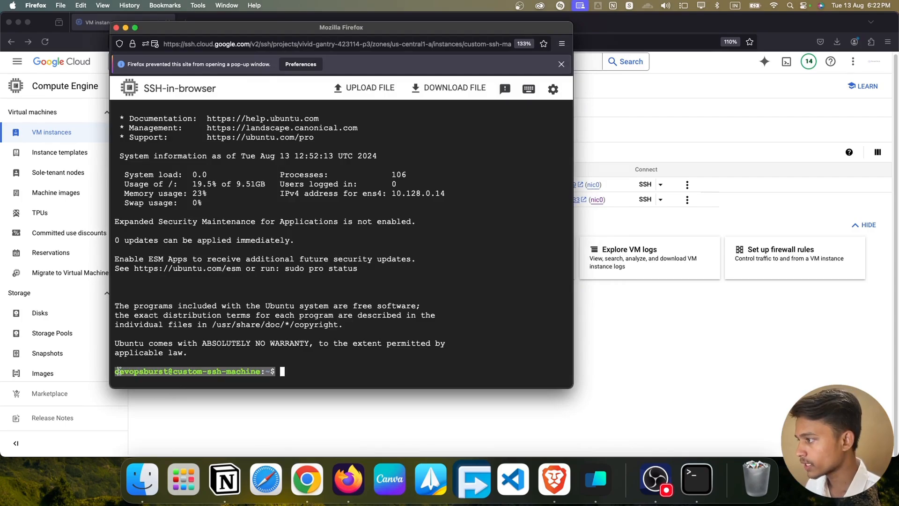
pyautogui.moveTo(173, 372); pyautogui.dragTo(281, 372)
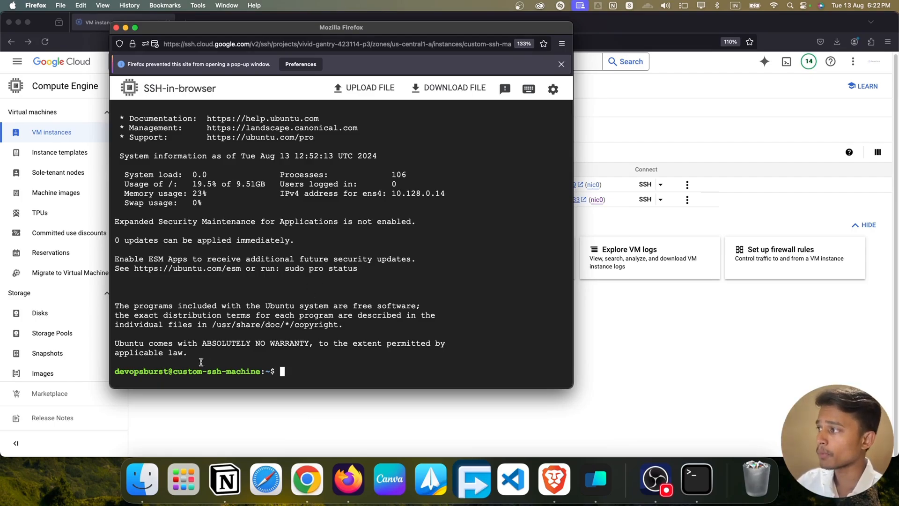
pyautogui.moveTo(168, 371); pyautogui.dragTo(141, 372)
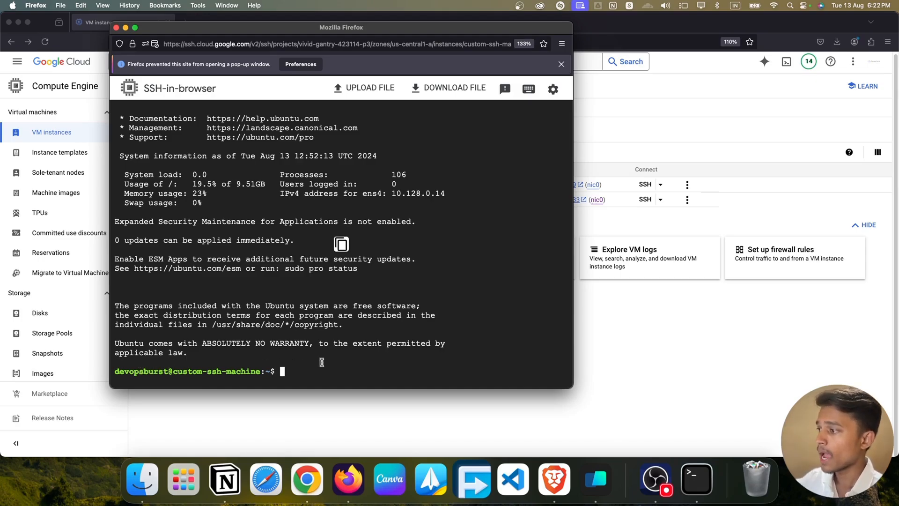
# Step: Change to the ubuntu account on custom-ssh-machine by running sudo su ubuntu
pyautogui.write('ubun')
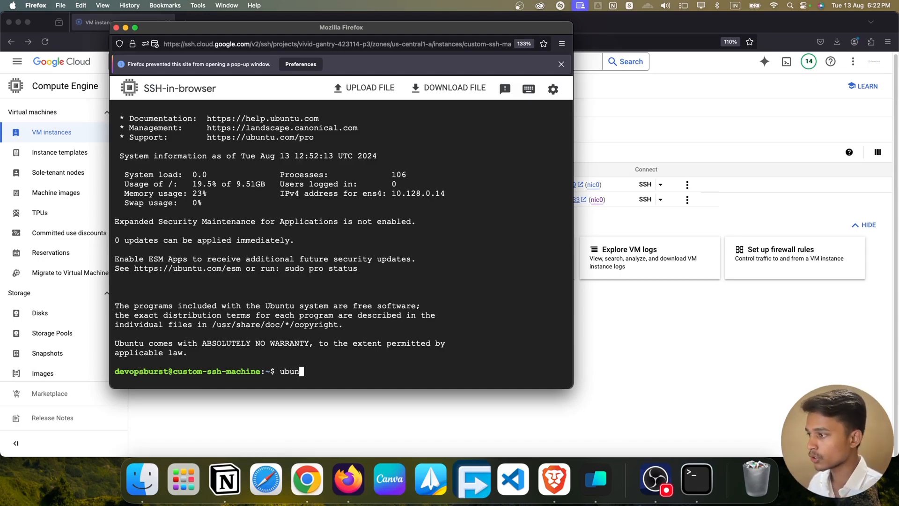
pyautogui.press('BackSpace')
pyautogui.press('BackSpace')
pyautogui.press('BackSpace')
pyautogui.press('BackSpace')
pyautogui.write('sdo')
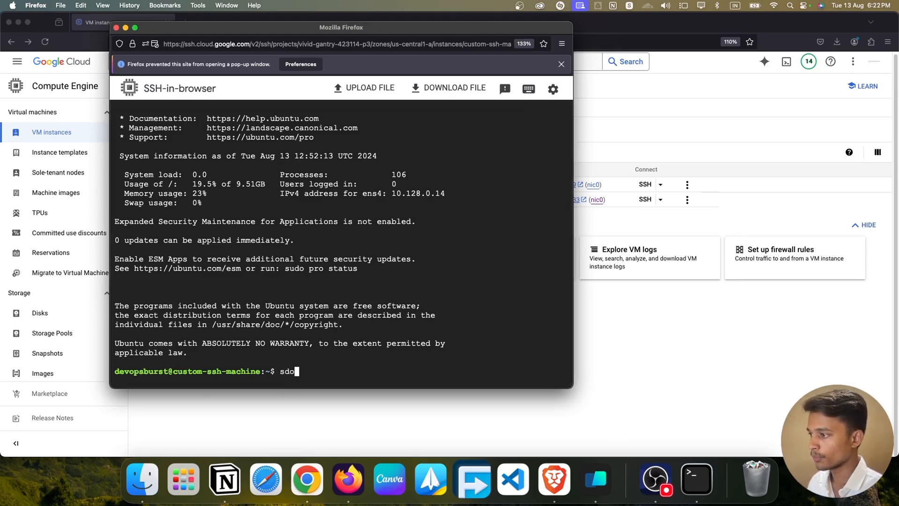
pyautogui.press('BackSpace')
pyautogui.press('BackSpace')
pyautogui.write('udo')
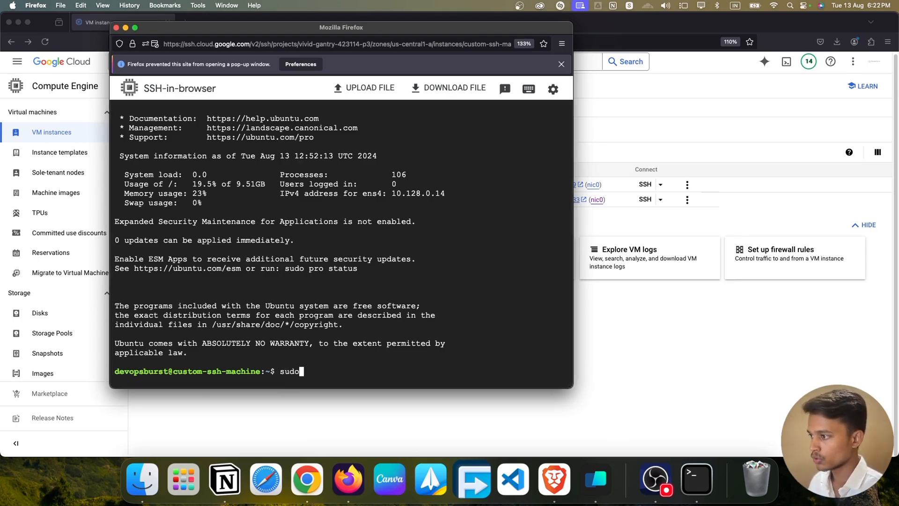
pyautogui.write(' su u')
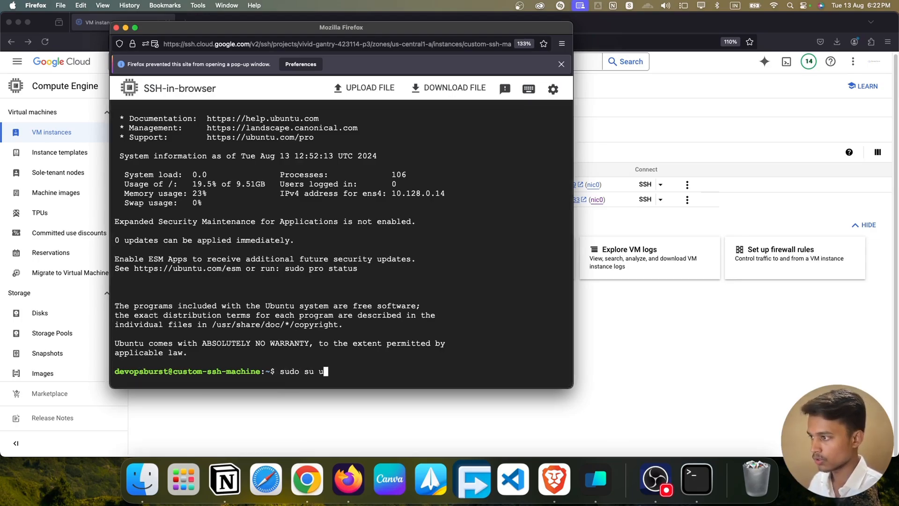
pyautogui.write('buntu')
pyautogui.press('Return')
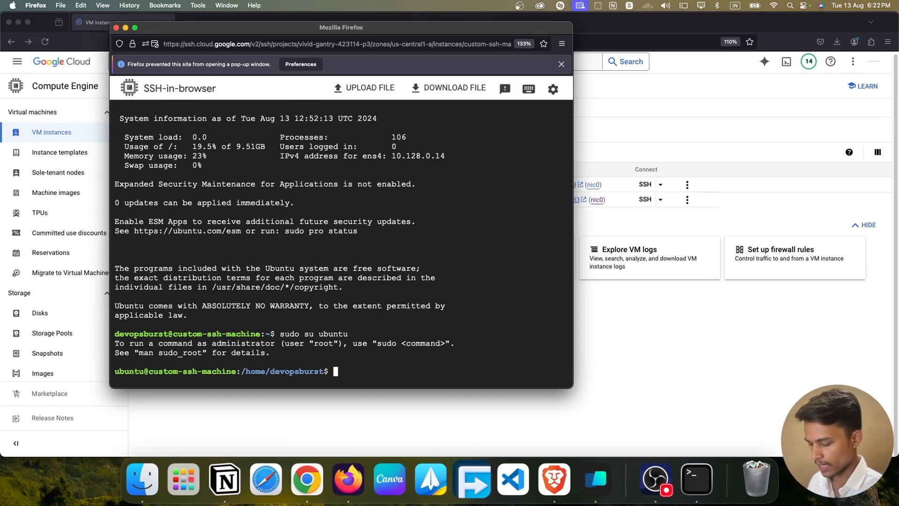
# Step: List the current directory's contents and print the working directory path in the SSH-in-browser session
pyautogui.write('ls')
pyautogui.press('Return')
pyautogui.write('pw')
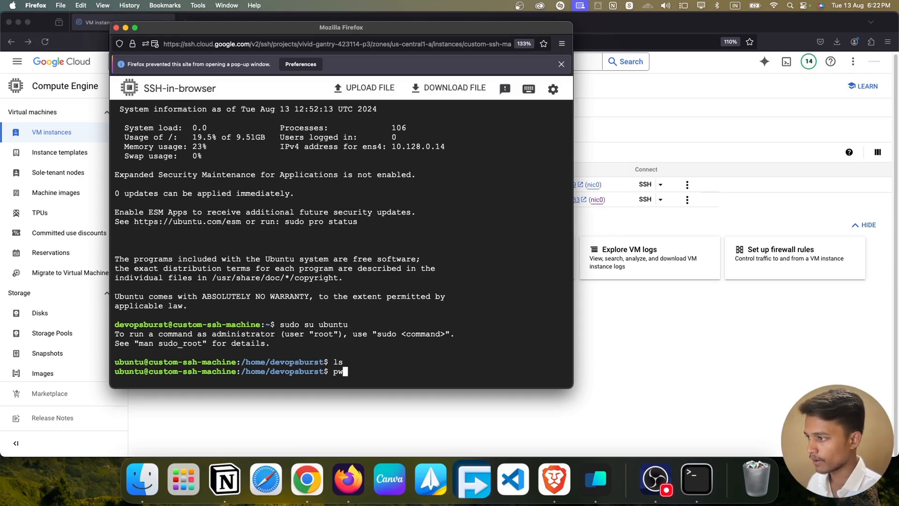
pyautogui.write('d')
pyautogui.press('Return')
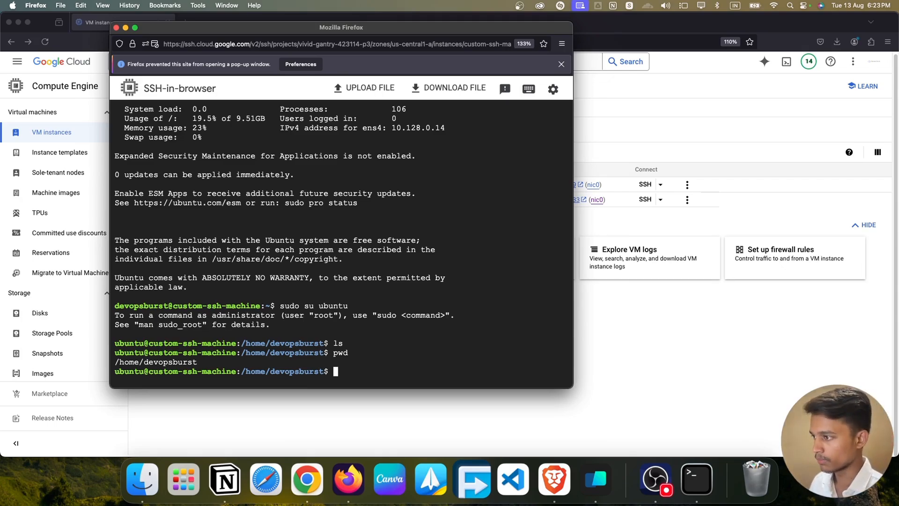
# Step: Move up to the /home directory in the SSH-in-browser session and list its user folders
pyautogui.write('cd ..')
pyautogui.press('Return')
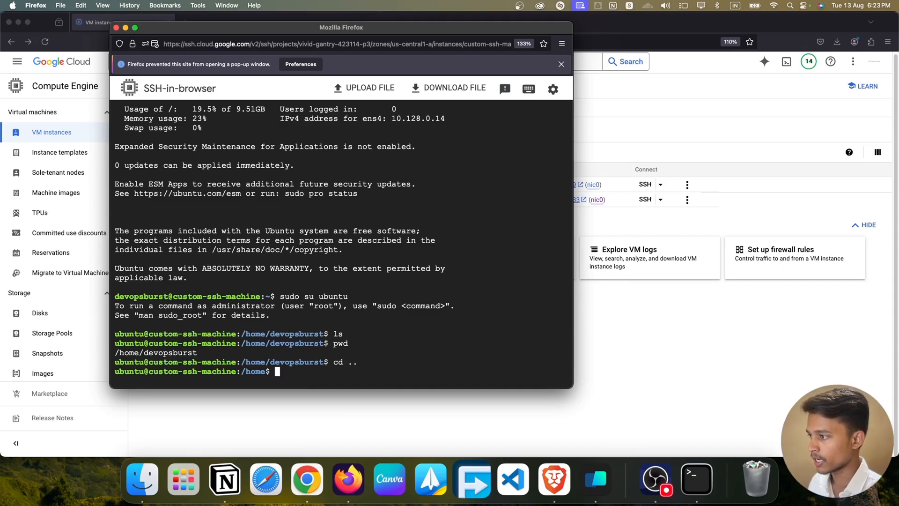
pyautogui.write('ls')
pyautogui.press('Return')
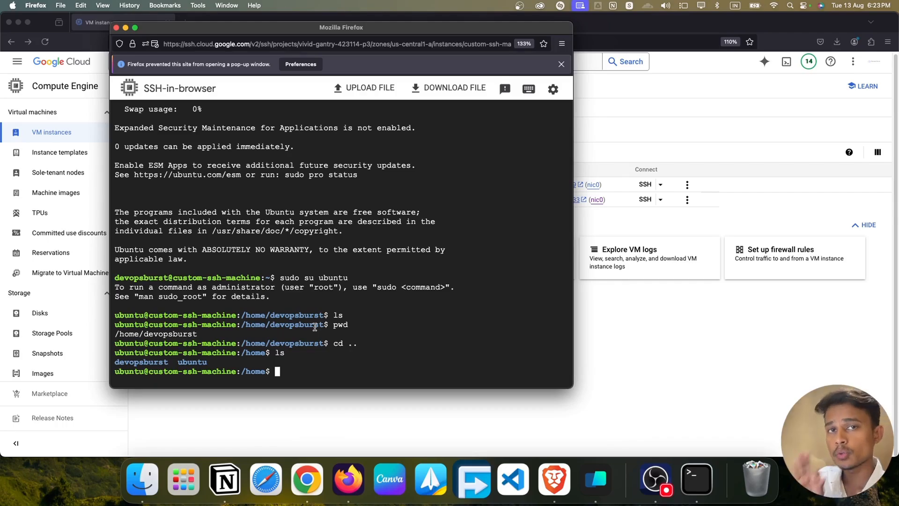
pyautogui.moveTo(169, 277); pyautogui.dragTo(116, 278)
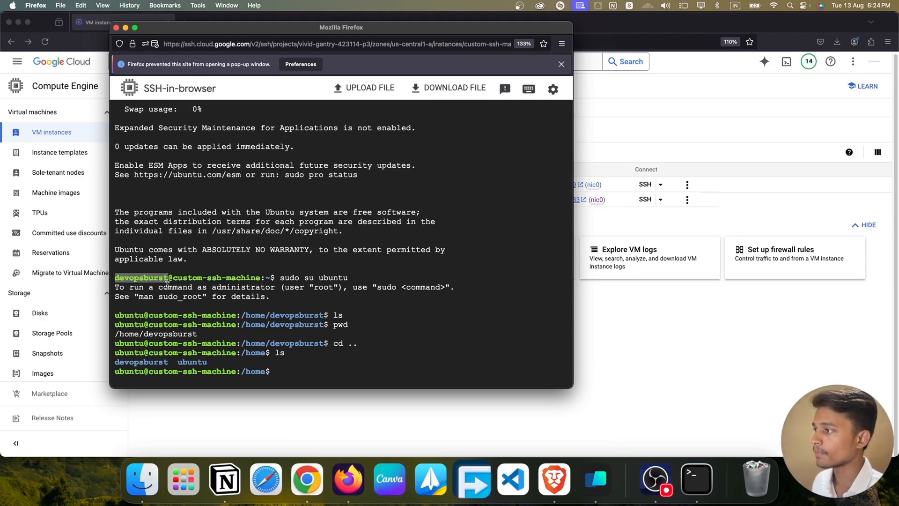
pyautogui.hotkey('ctrl', 'Right')
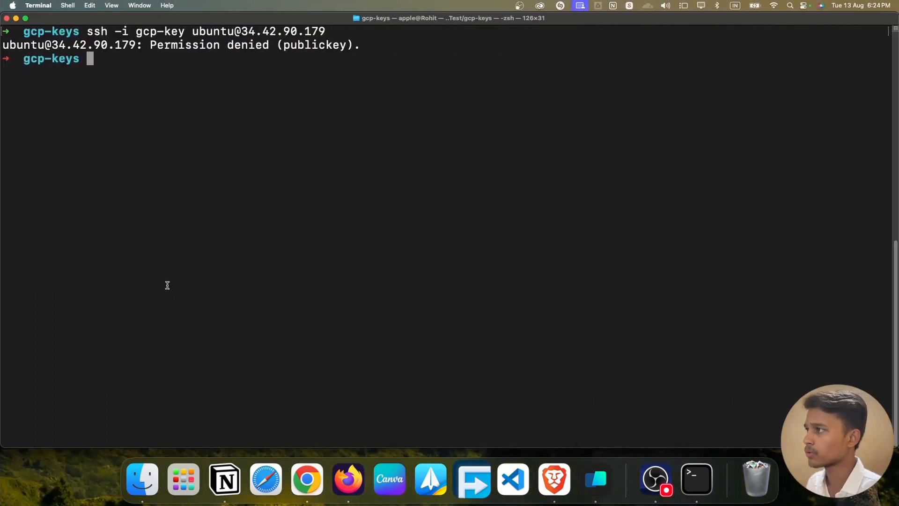
pyautogui.press('Up')
pyautogui.press('Left')
pyautogui.press('Left')
pyautogui.press('Left')
pyautogui.press('Left')
pyautogui.press('Left')
pyautogui.press('Left')
pyautogui.press('Left')
pyautogui.press('Left')
pyautogui.press('Left')
pyautogui.press('Left')
pyautogui.press('Left')
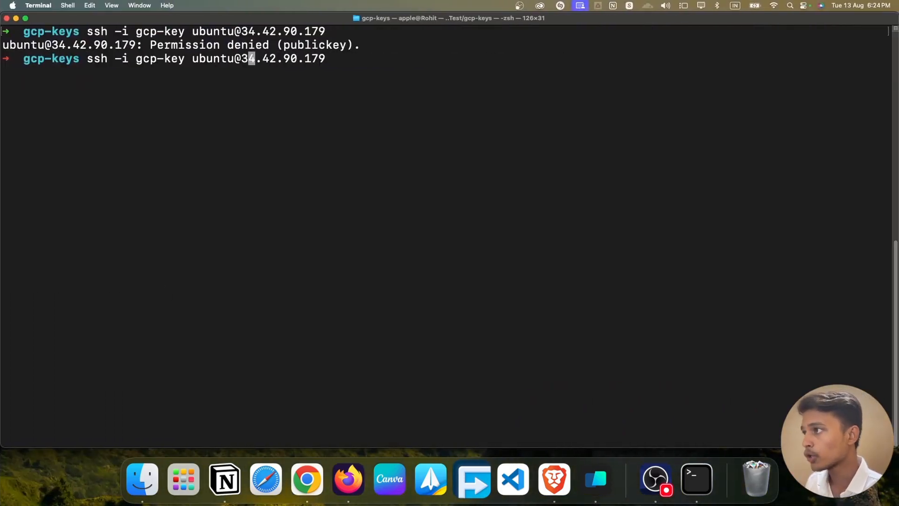
pyautogui.press('Left')
pyautogui.press('Left')
pyautogui.press('BackSpace')
pyautogui.press('BackSpace')
pyautogui.press('BackSpace')
pyautogui.press('BackSpace')
pyautogui.press('BackSpace')
pyautogui.press('BackSpace')
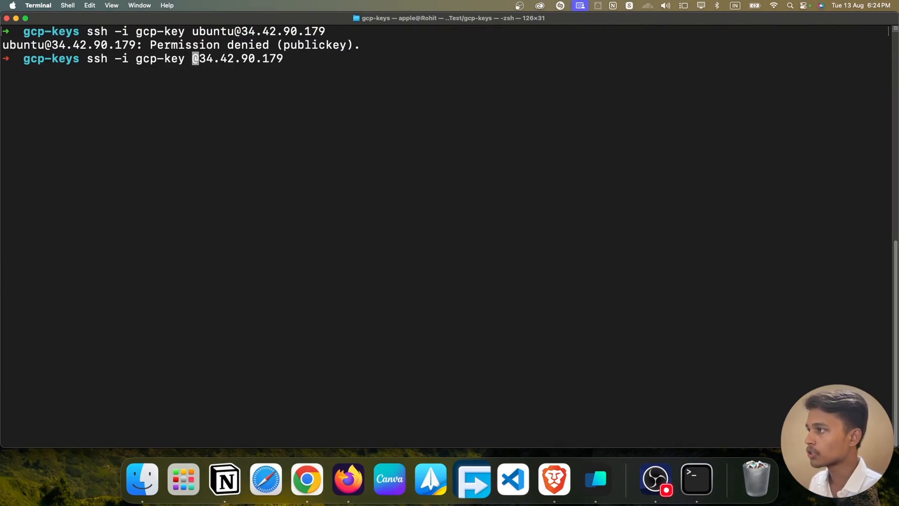
pyautogui.write('devoops')
pyautogui.press('BackSpace')
pyautogui.press('BackSpace')
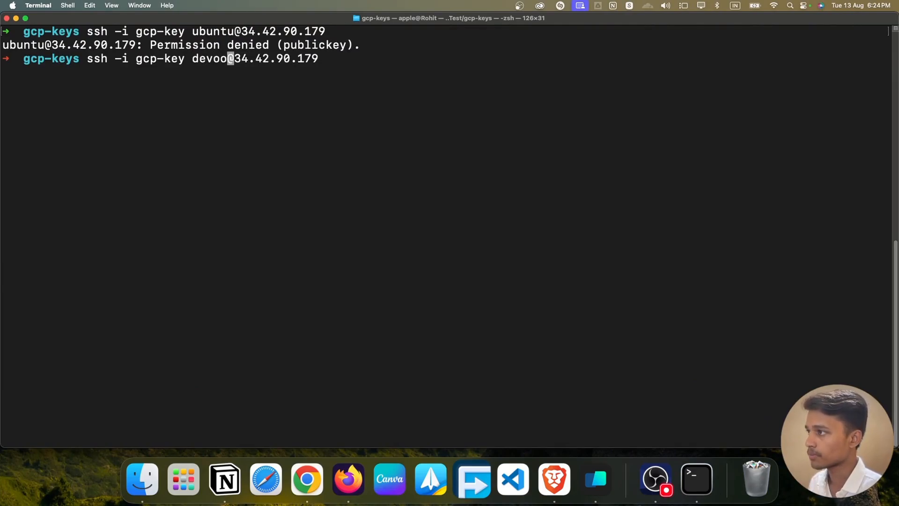
pyautogui.press('BackSpace')
pyautogui.write('psburst')
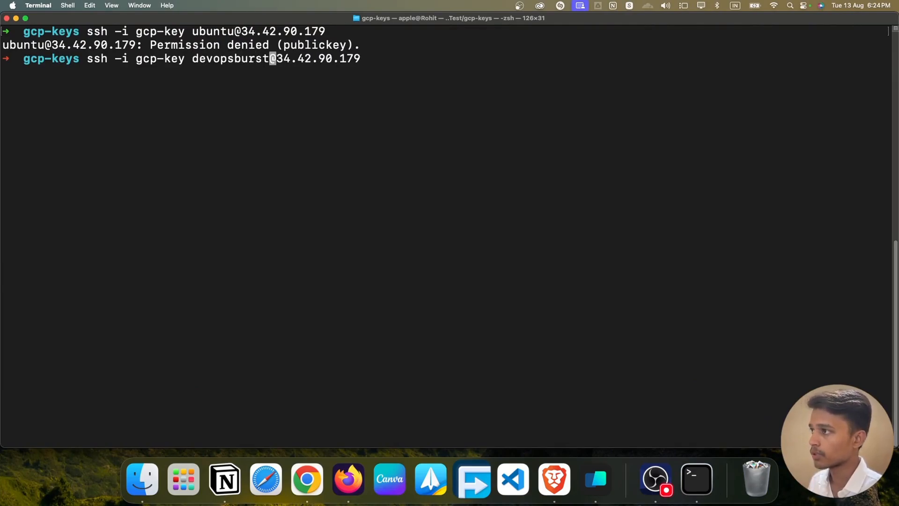
pyautogui.press('Return')
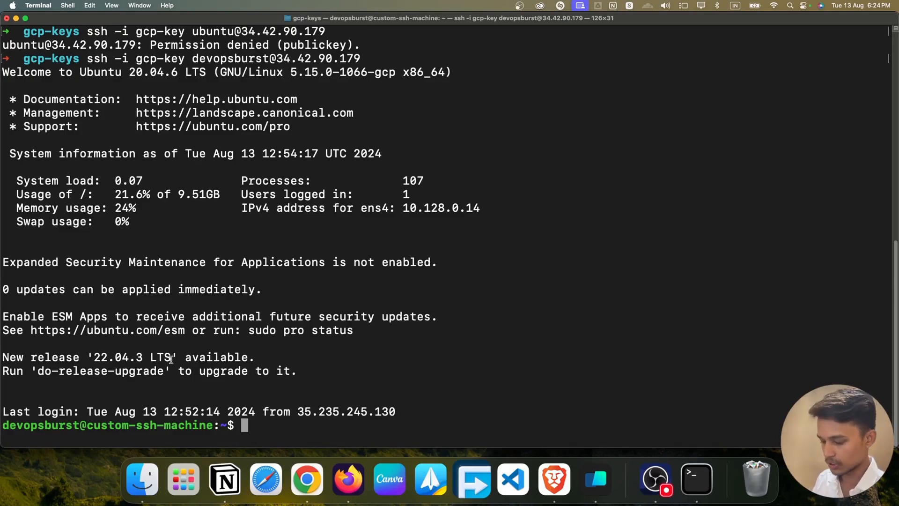
# Step: Print the working directory of the devopsburst session in Terminal and list its contents
pyautogui.write('pwd')
pyautogui.press('Return')
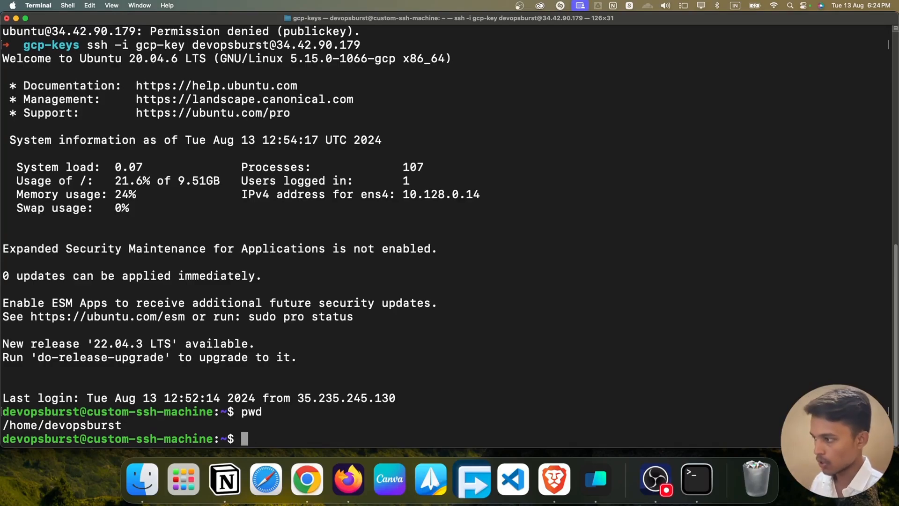
pyautogui.write('ls')
pyautogui.hotkey('ctrl', 'Left')
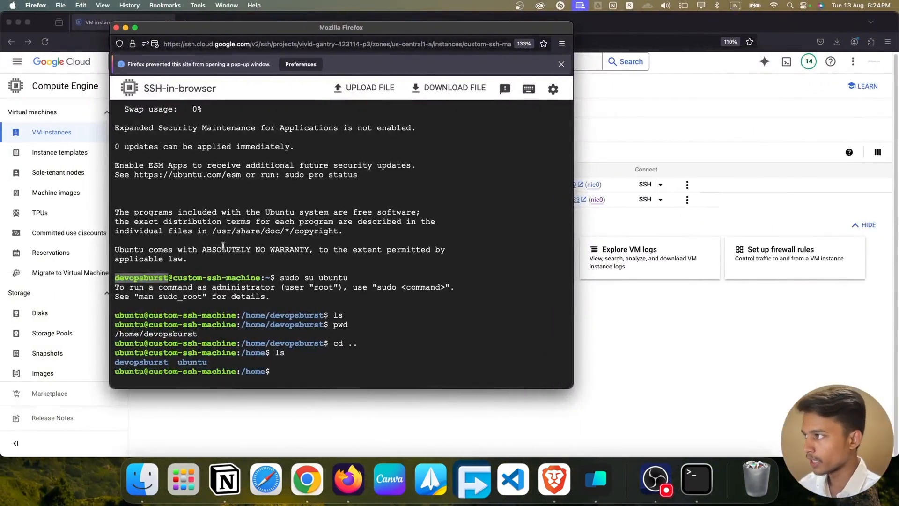
pyautogui.hotkey('ctrl', 'Right')
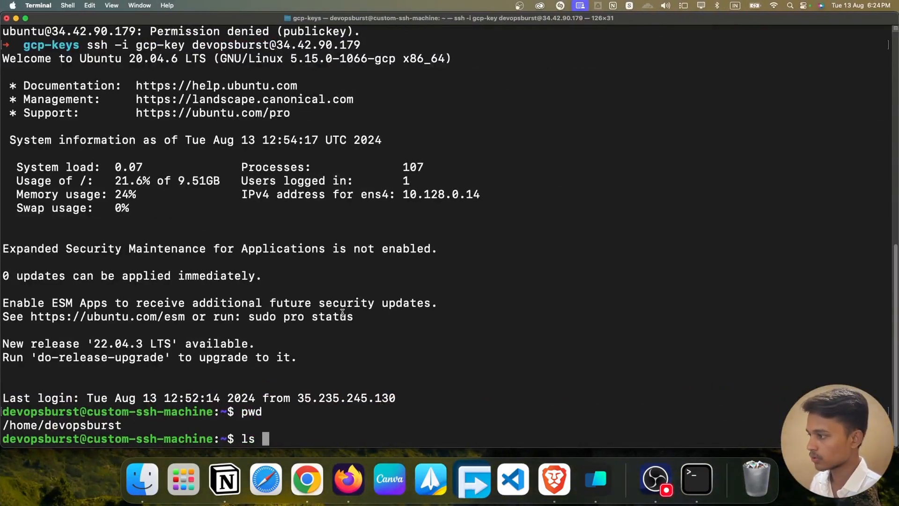
pyautogui.press('Return')
# Step: Move up to /home in the Terminal session and list the user folders there
pyautogui.write('cd ..')
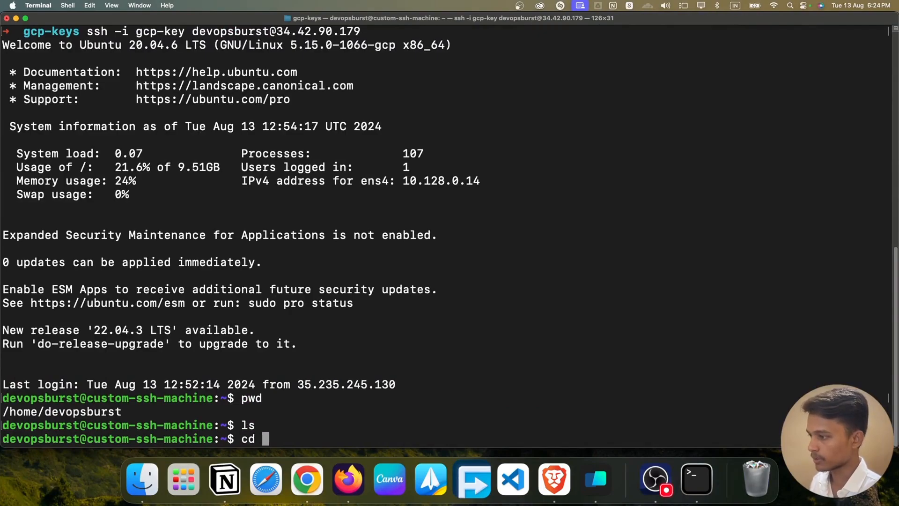
pyautogui.press('Return')
pyautogui.write('ls')
pyautogui.press('Return')
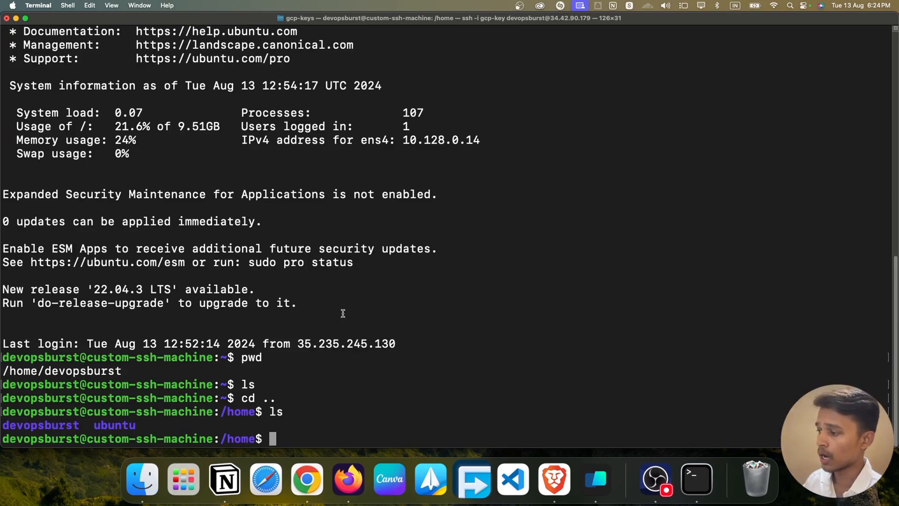
# Step: Change from devopsburst to the ubuntu account in Terminal by running sudo su ubuntu
pyautogui.write('sudo su ')
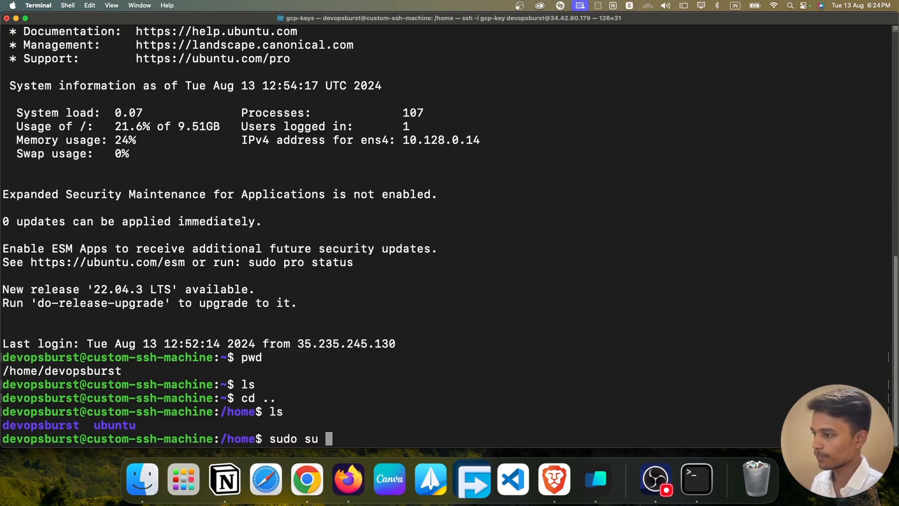
pyautogui.write('ubuntu')
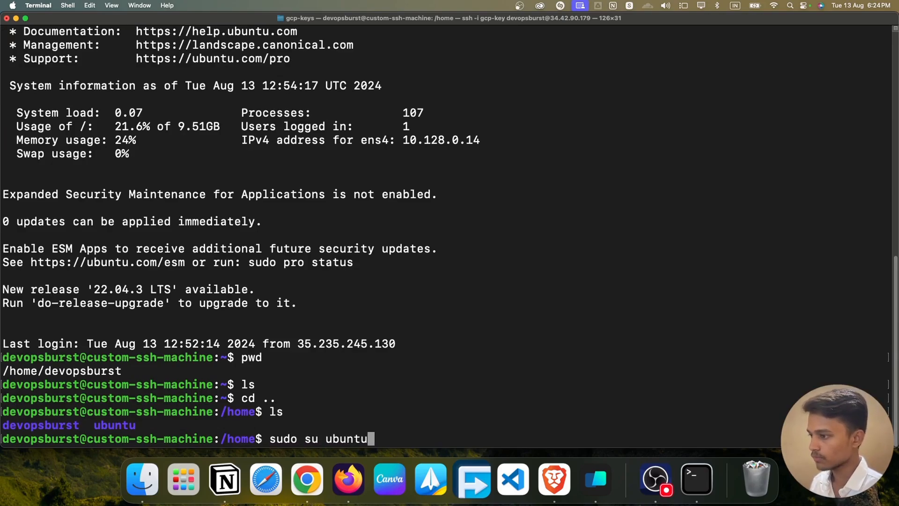
pyautogui.press('Return')
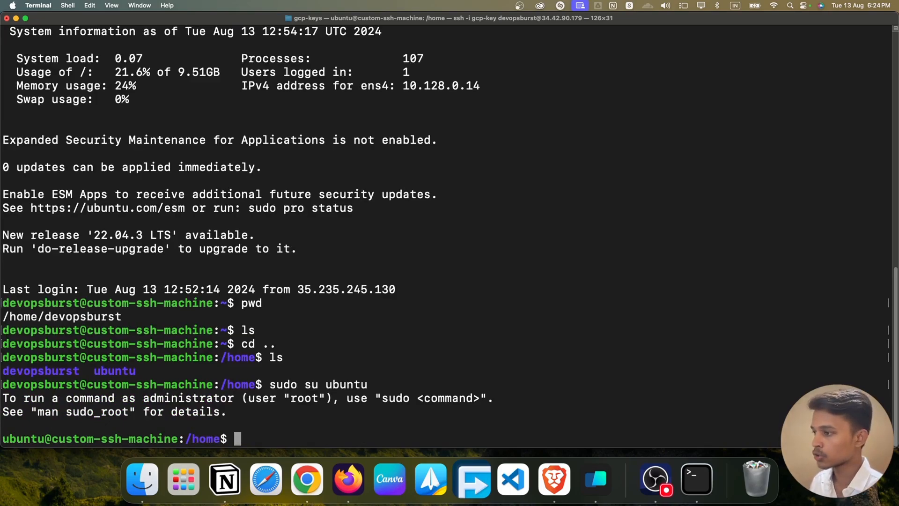
# Step: Open a root shell from the ubuntu account with sudo su and exit back to ubuntu
pyautogui.write('sudo ')
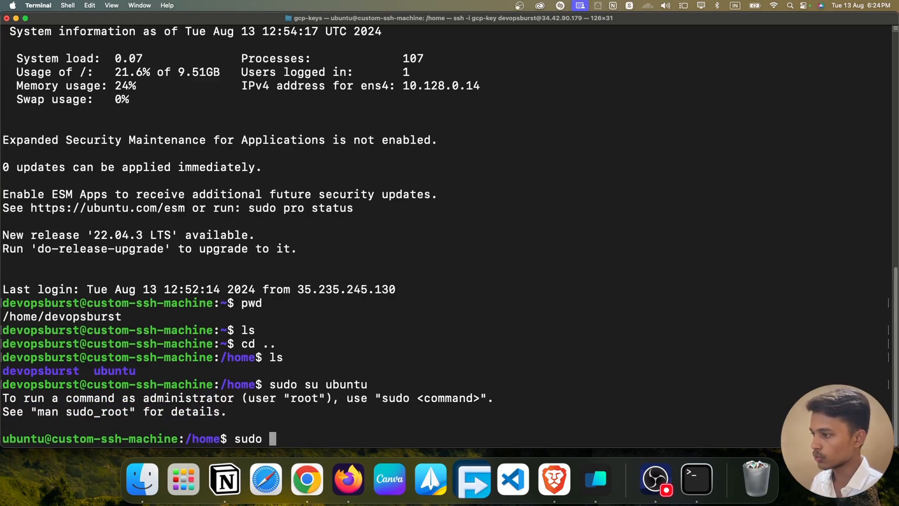
pyautogui.write('su')
pyautogui.press('Return')
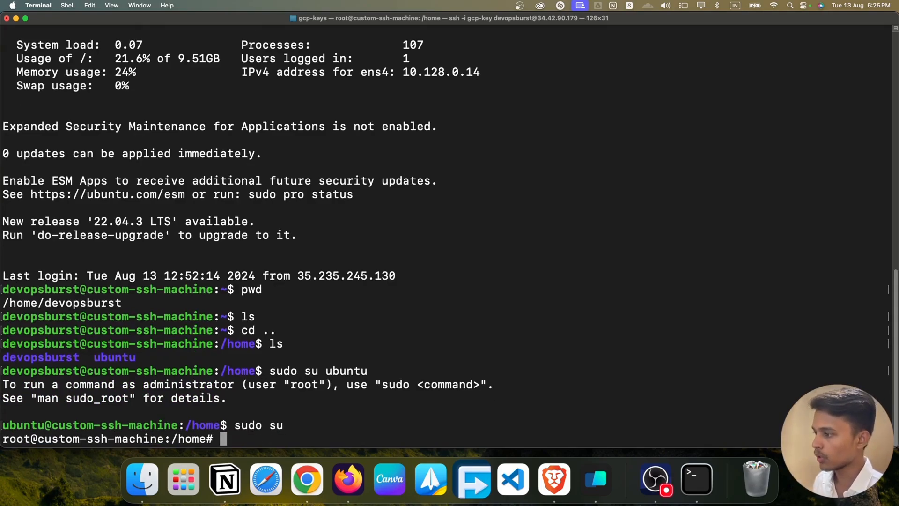
pyautogui.write('exit')
pyautogui.press('Return')
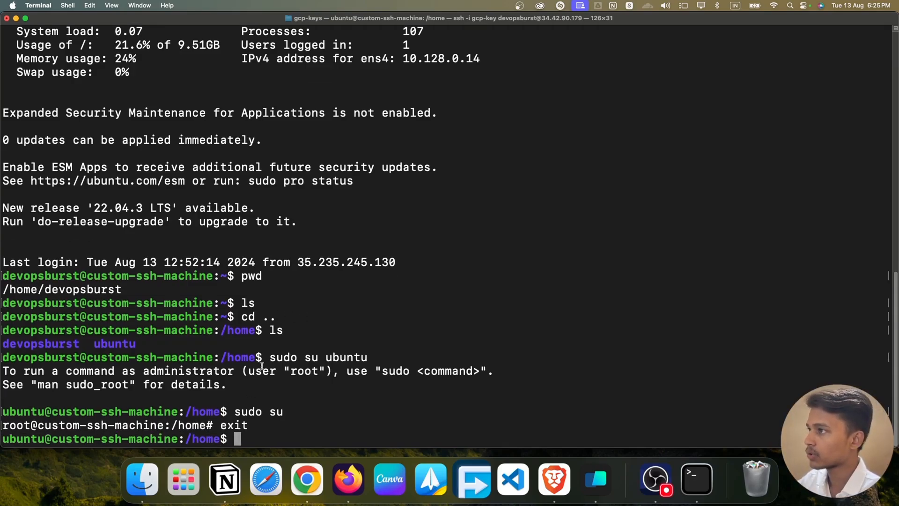
# Step: Compare the usernames in the two Terminal SSH commands with the username in the SSH-in-browser prompt
pyautogui.scroll(10, 252, 396)
pyautogui.scroll(-3, 215, 373)
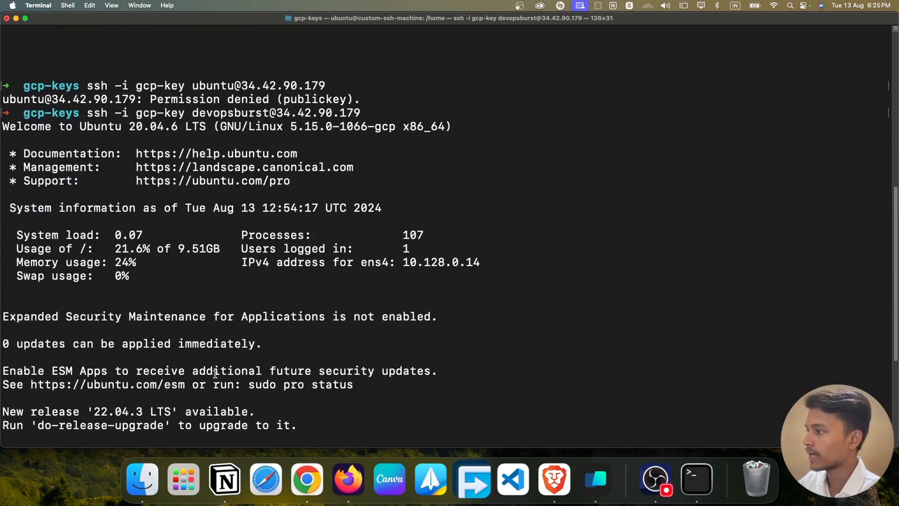
pyautogui.scroll(-5, 215, 373)
pyautogui.hotkey('ctrl', 'Left')
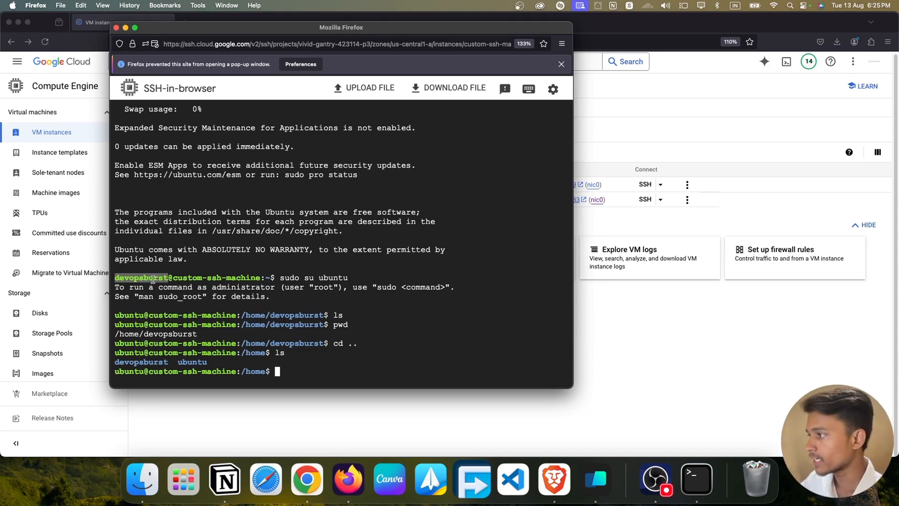
pyautogui.hotkey('ctrl', 'Right')
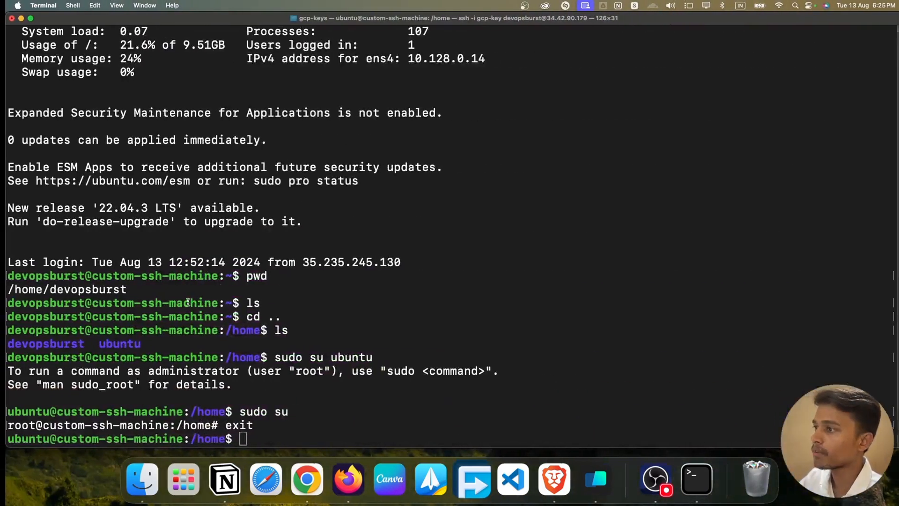
pyautogui.scroll(10, 253, 333)
pyautogui.scroll(-5, 247, 314)
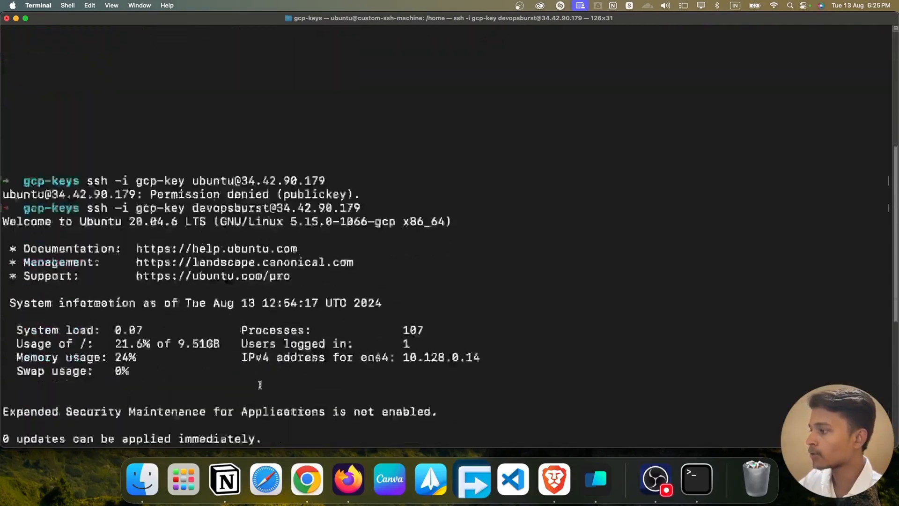
pyautogui.scroll(1, 253, 351)
pyautogui.scroll(-10, 260, 385)
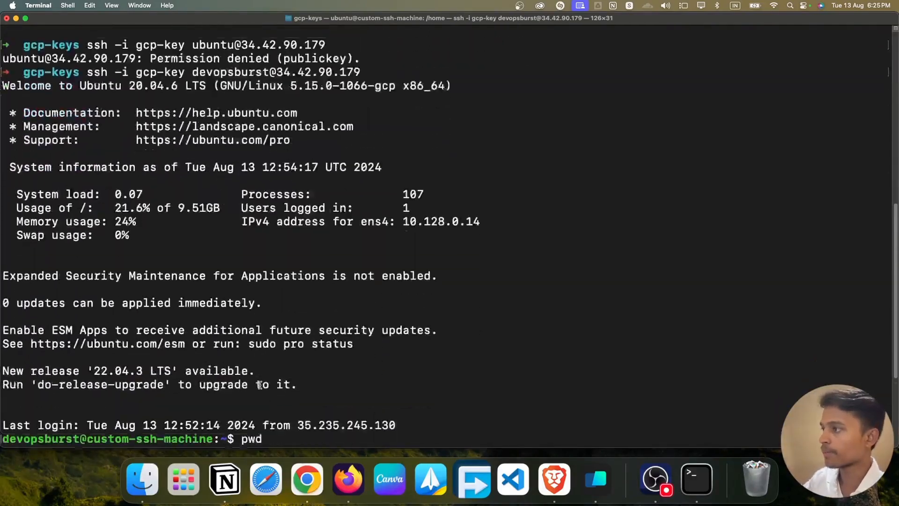
pyautogui.hotkey('ctrl', 'Left')
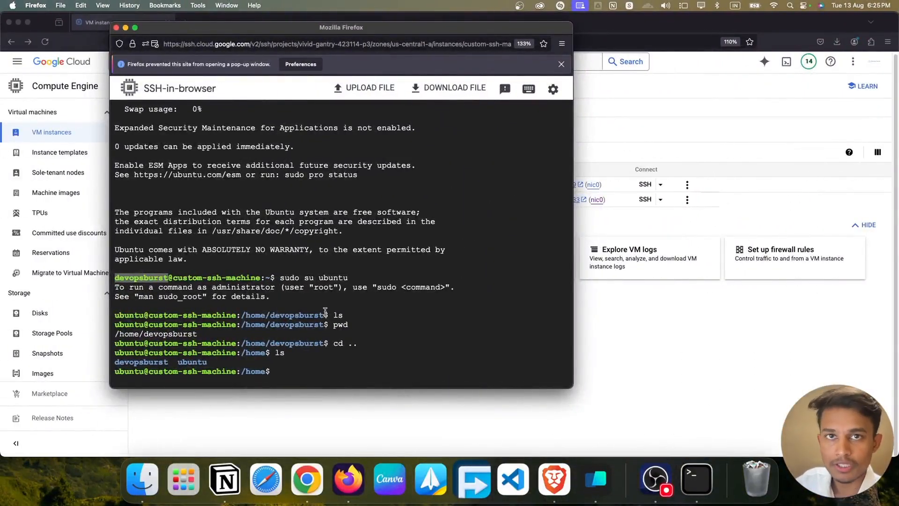
# Step: Bring the VM instances list forward and delete the first-server instance, confirming the deletion
pyautogui.click(536, 403)
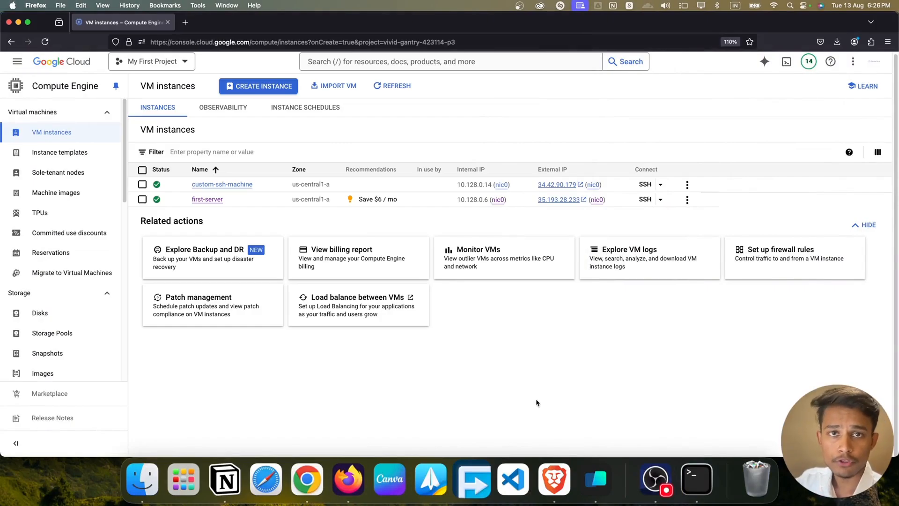
pyautogui.click(142, 199)
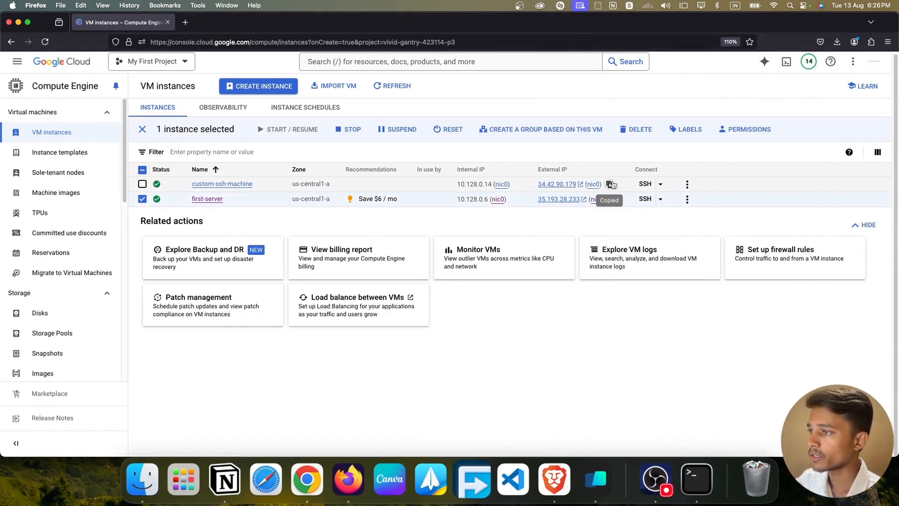
pyautogui.click(640, 130)
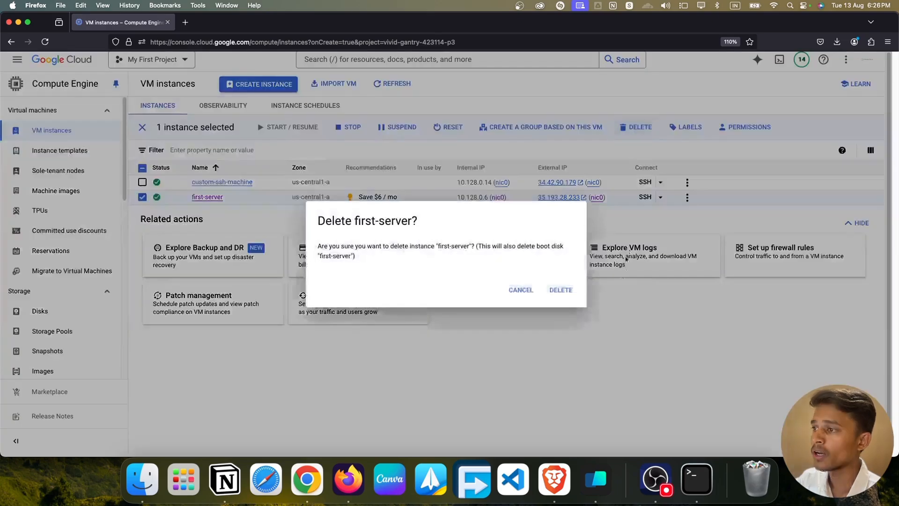
pyautogui.click(560, 291)
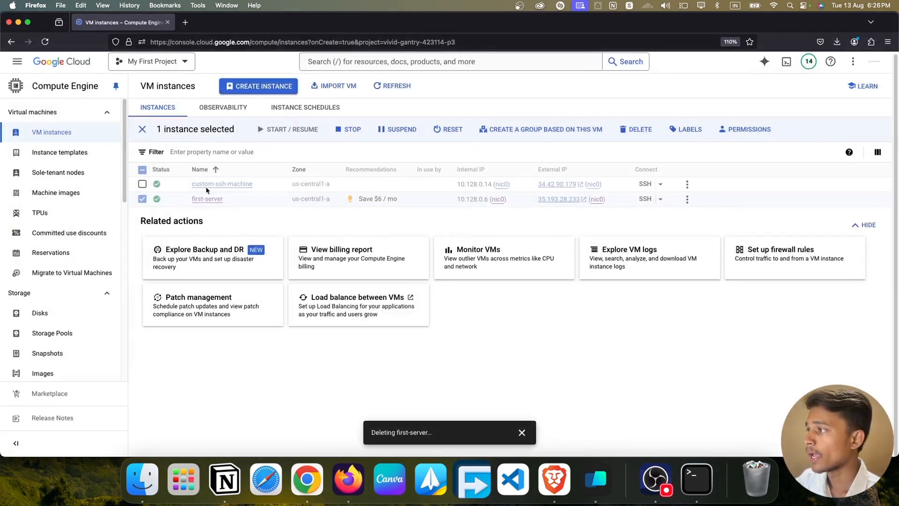